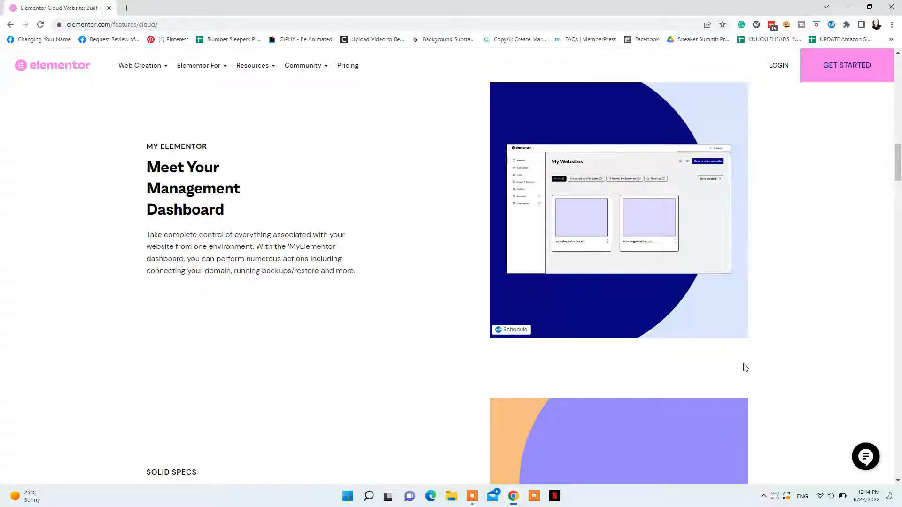
Step: Review the Elementor Cloud features page, covering the management dashboard, specs, security, support, plugin compatibility and pricing
scroll(745, 368, "down", 4)
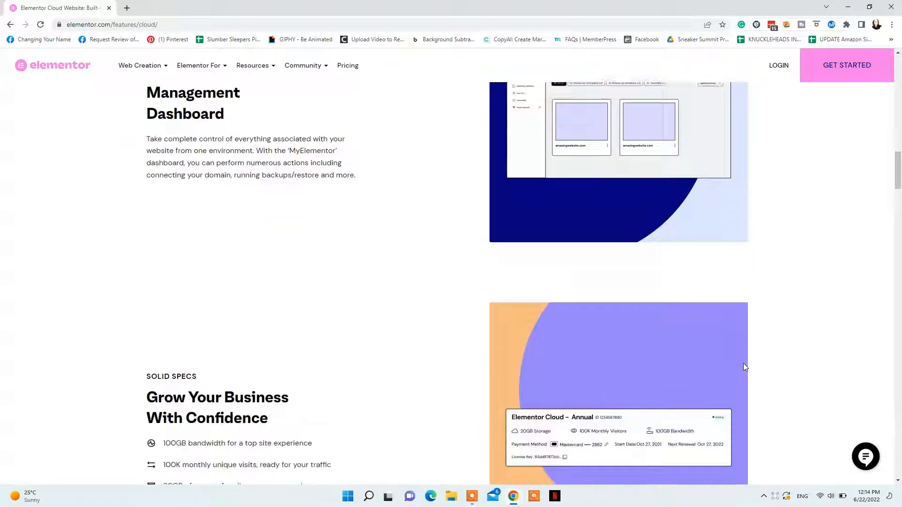
scroll(743, 366, "down", 2)
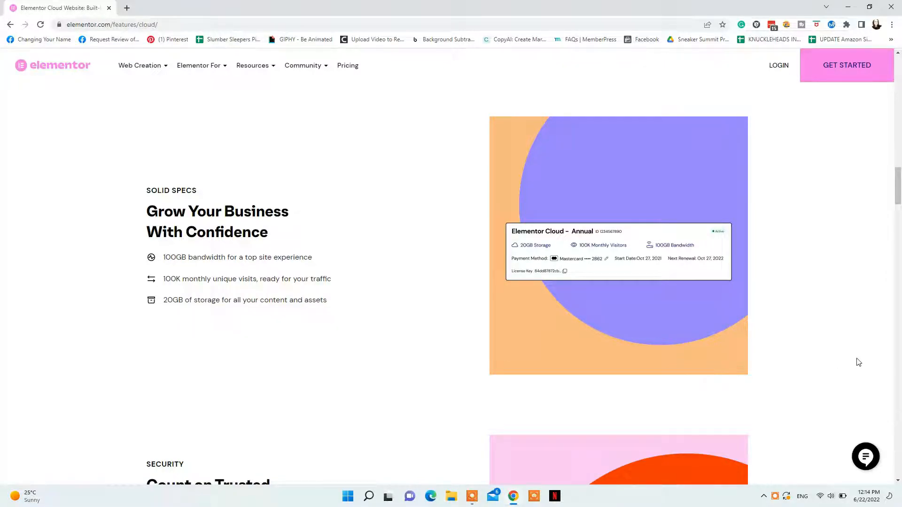
scroll(859, 362, "down", 7)
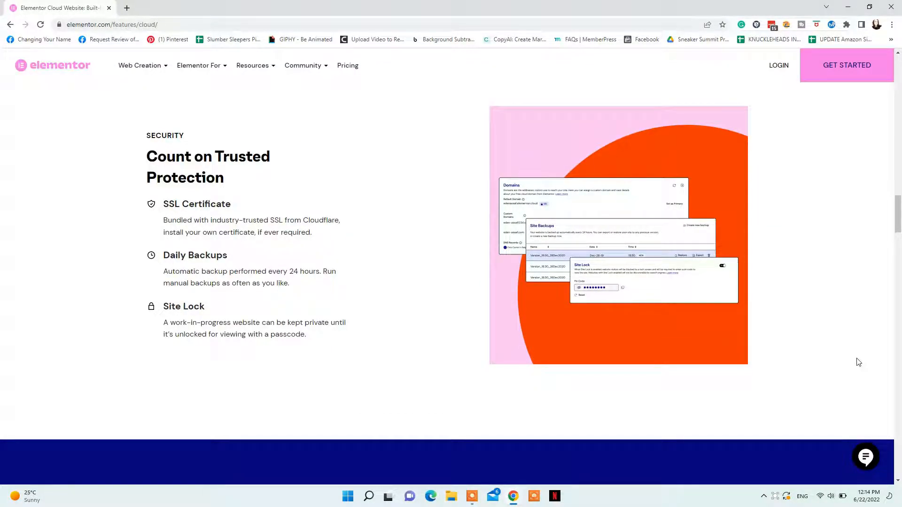
scroll(859, 362, "down", 8)
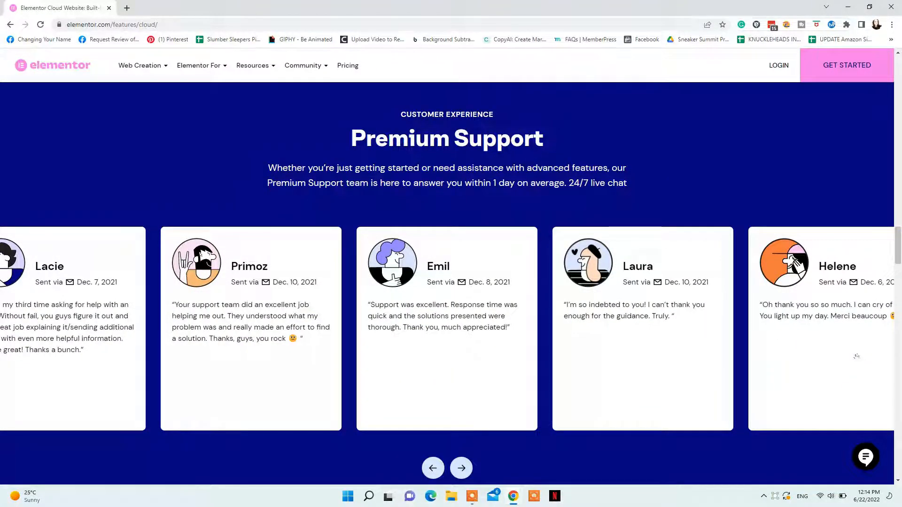
scroll(856, 356, "down", 7)
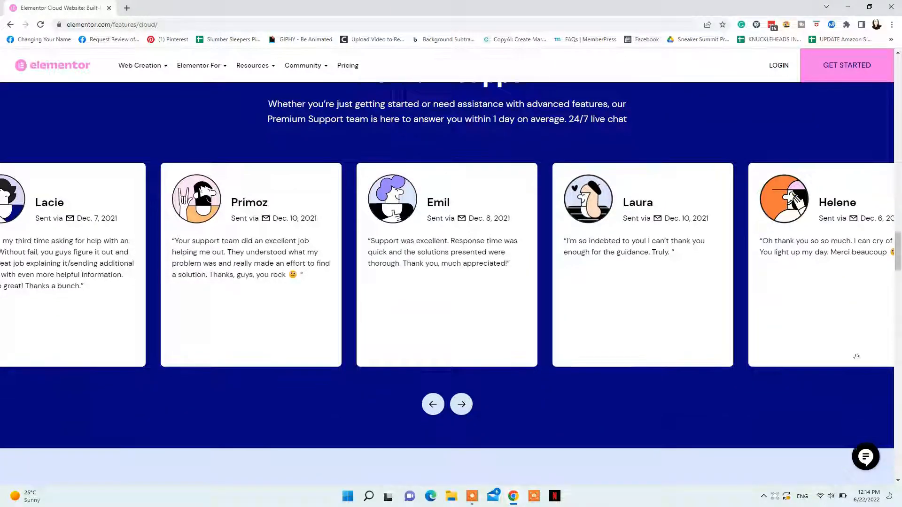
scroll(856, 356, "down", 1)
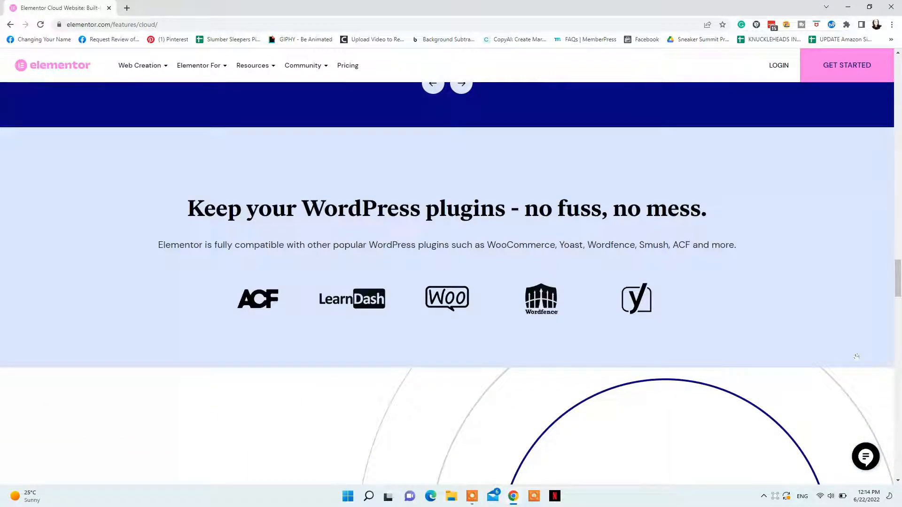
scroll(856, 356, "down", 1)
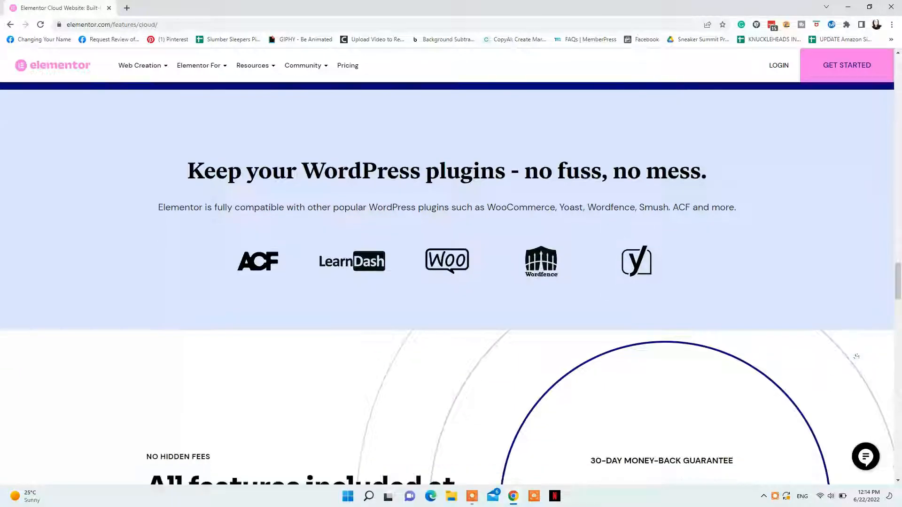
scroll(858, 362, "down", 5)
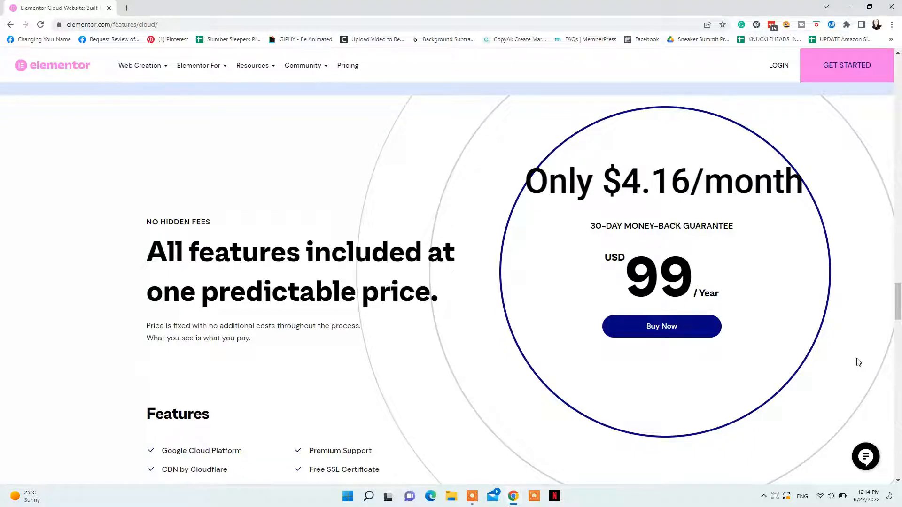
scroll(858, 362, "down", 4)
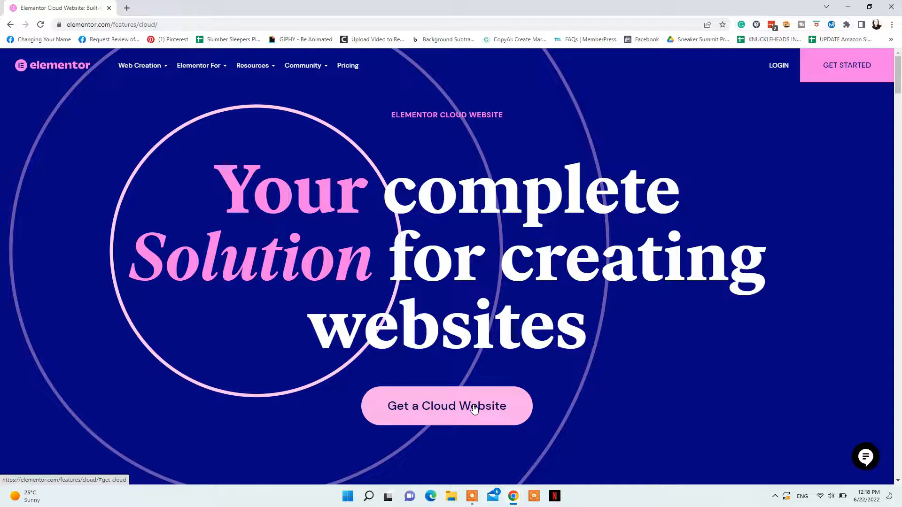
Step: Go to checkout for the Elementor Cloud Website plan and select the account e-mail for entry
scroll(474, 408, "down", 5)
scroll(473, 408, "down", 8)
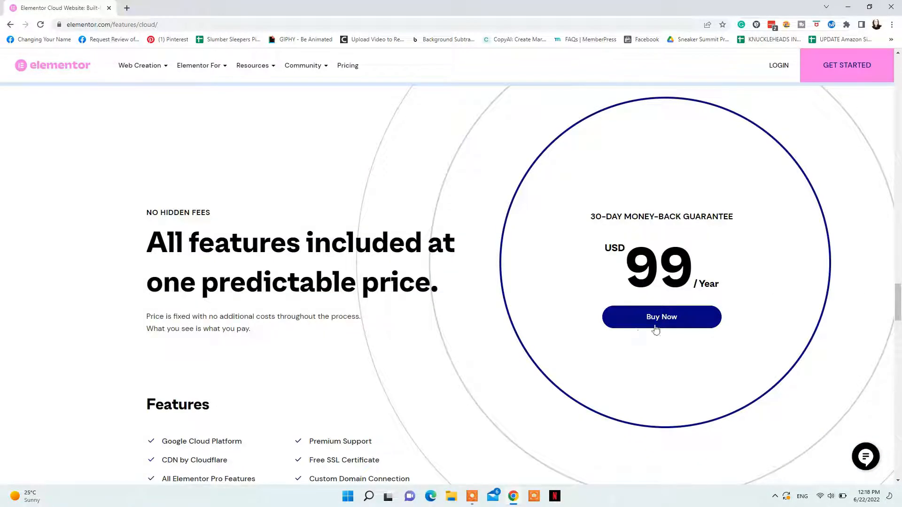
left_click(670, 322)
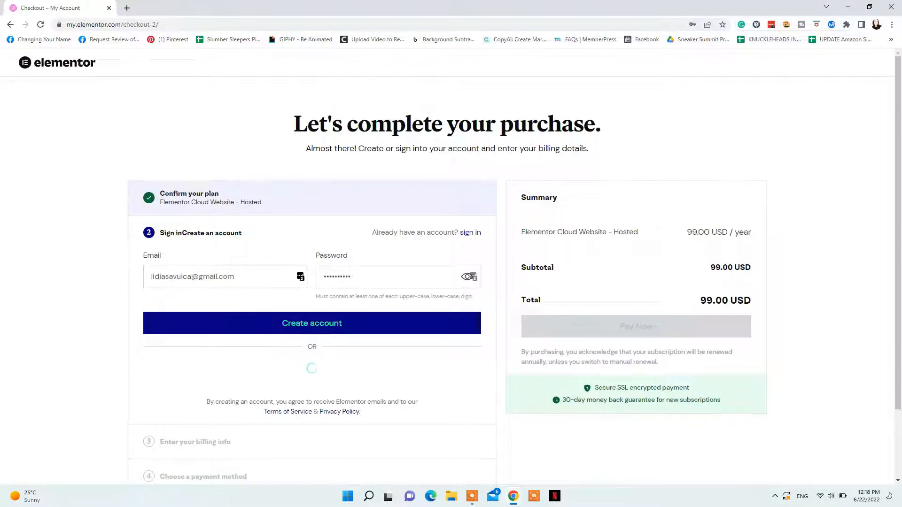
double_click(233, 277)
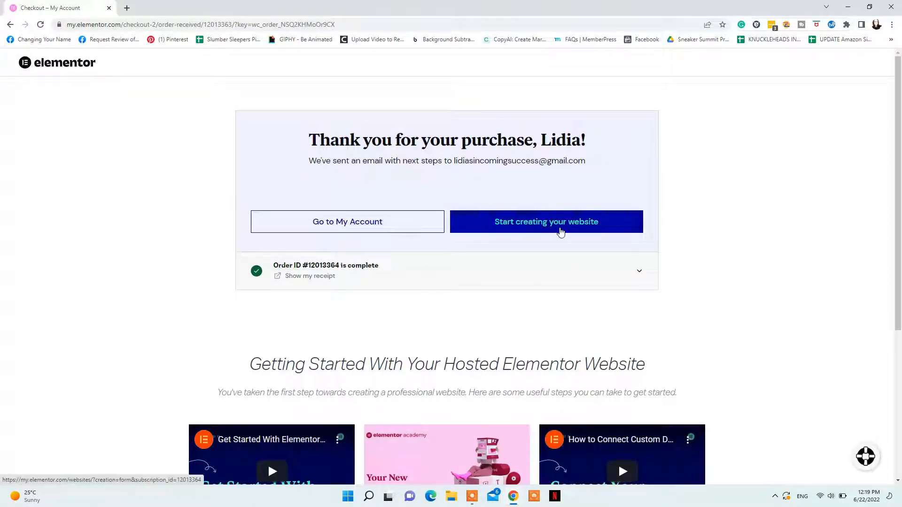
Step: Start creating the purchased website and accept its elementor.cloud domain
left_click(549, 224)
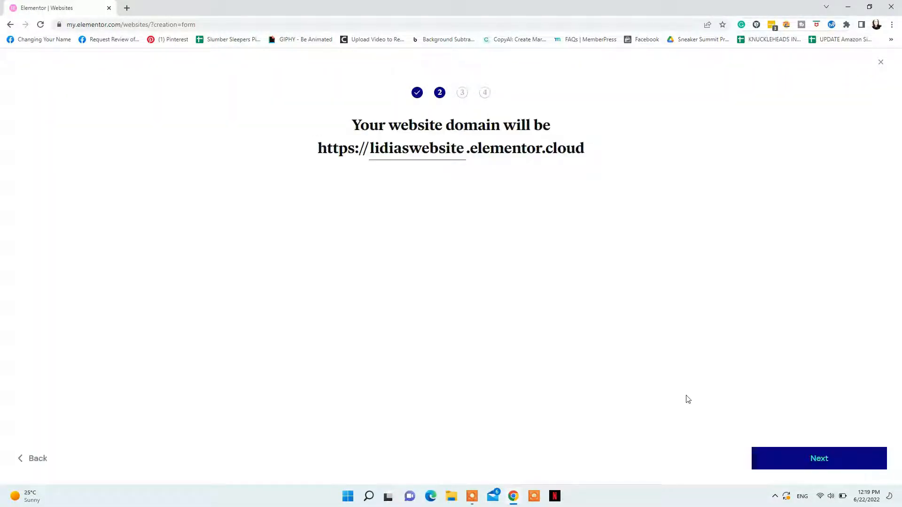
left_click(787, 463)
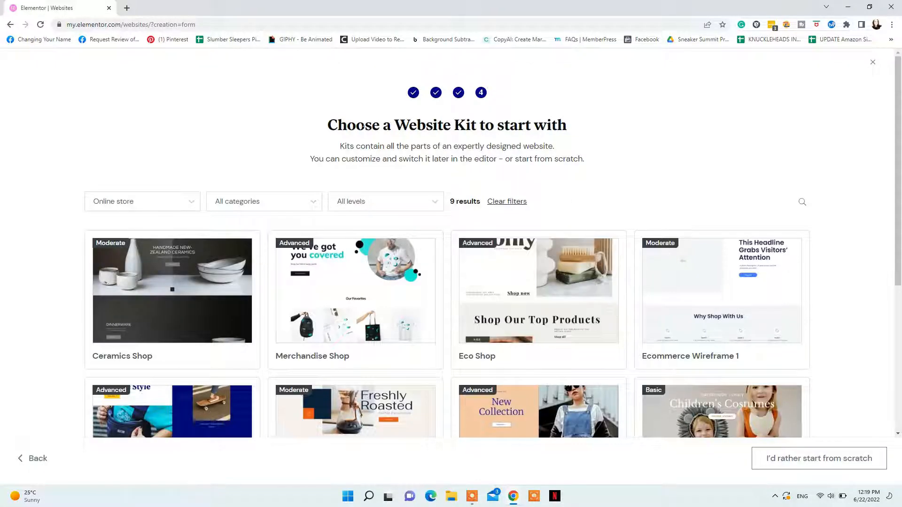
Step: Open the Eco Shop website kit and look through its home page preview
left_click(558, 278)
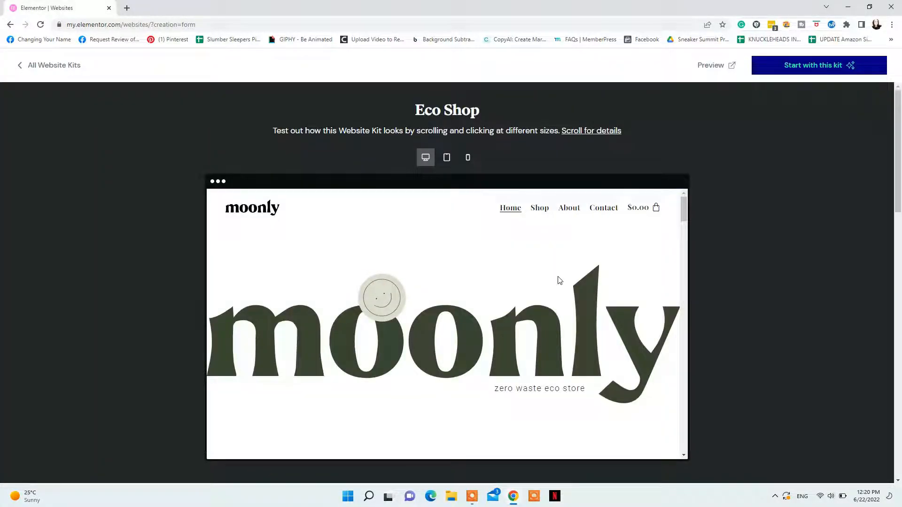
scroll(560, 280, "down", 10)
scroll(560, 280, "down", 15)
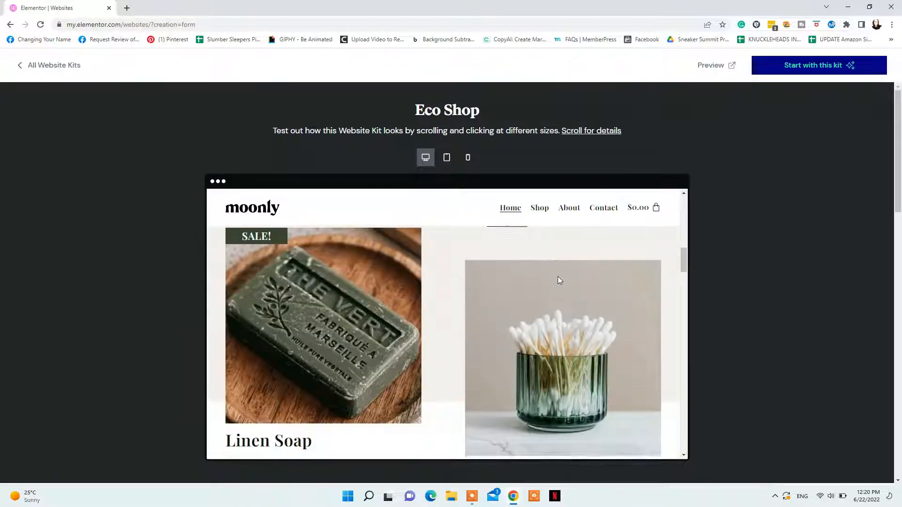
scroll(559, 281, "down", 15)
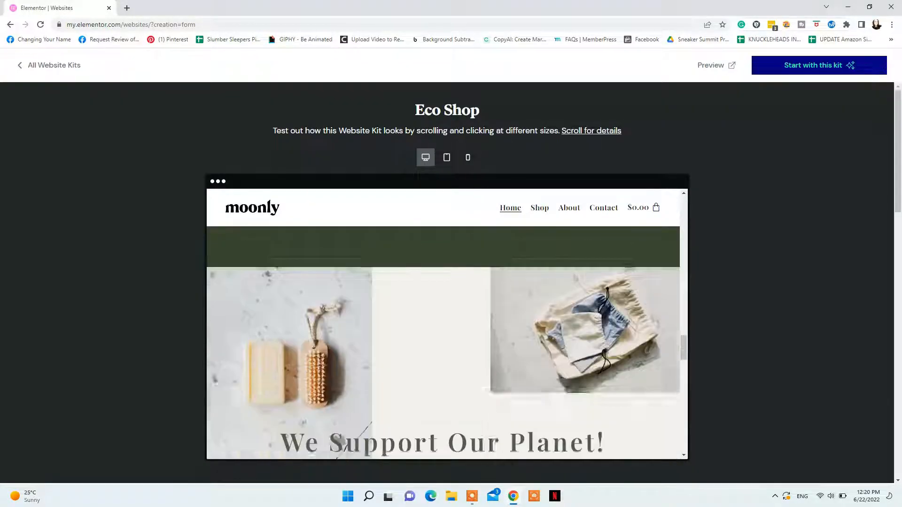
scroll(560, 280, "down", 4)
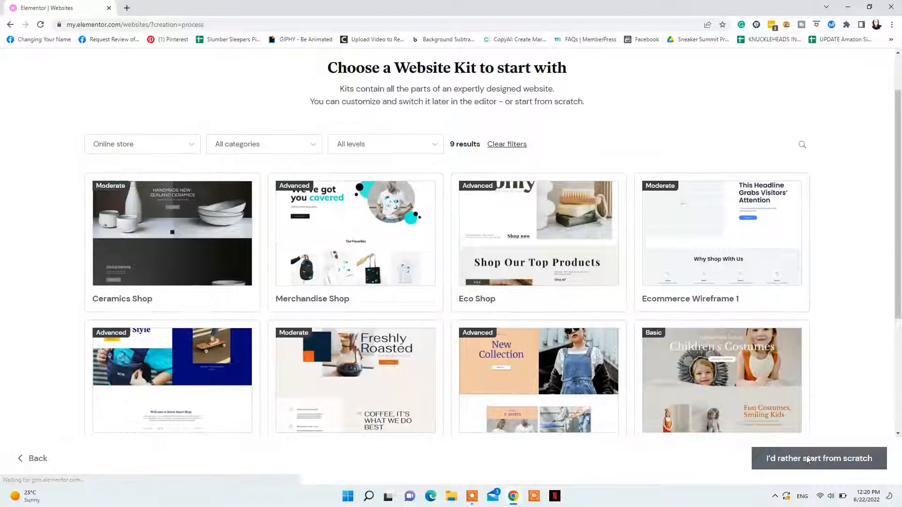
Step: Create the site from scratch instead of using a kit and continue to the websites overview
left_click(806, 458)
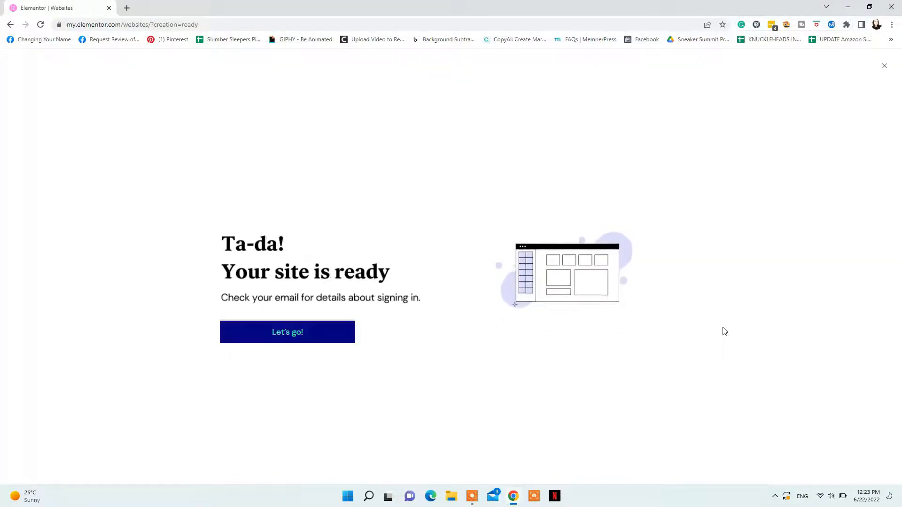
left_click(287, 332)
Step: Open the new site's WordPress dashboard and go to the Theme Builder under Templates
mouse_move(302, 215)
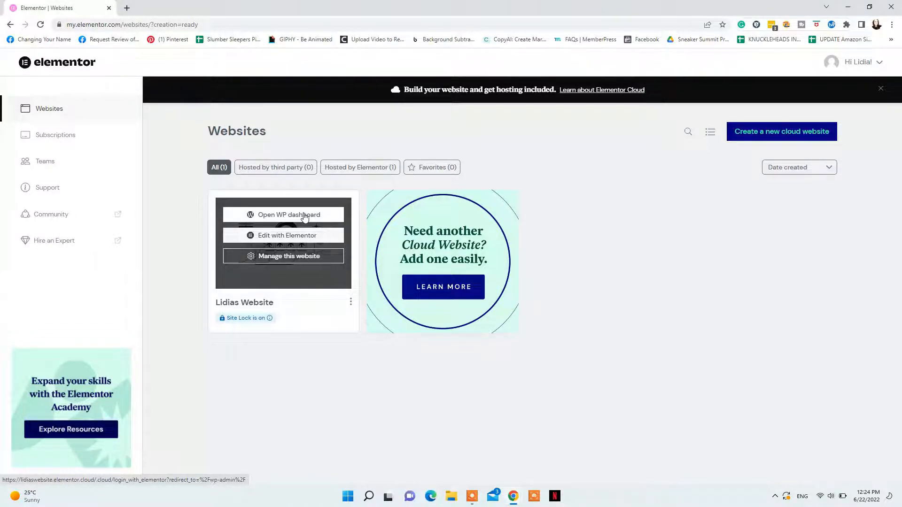
left_click(304, 214)
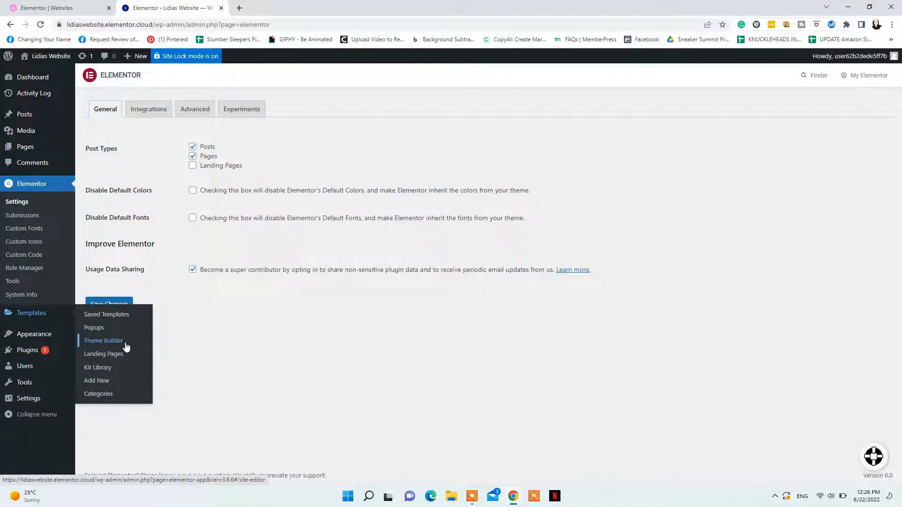
left_click(126, 347)
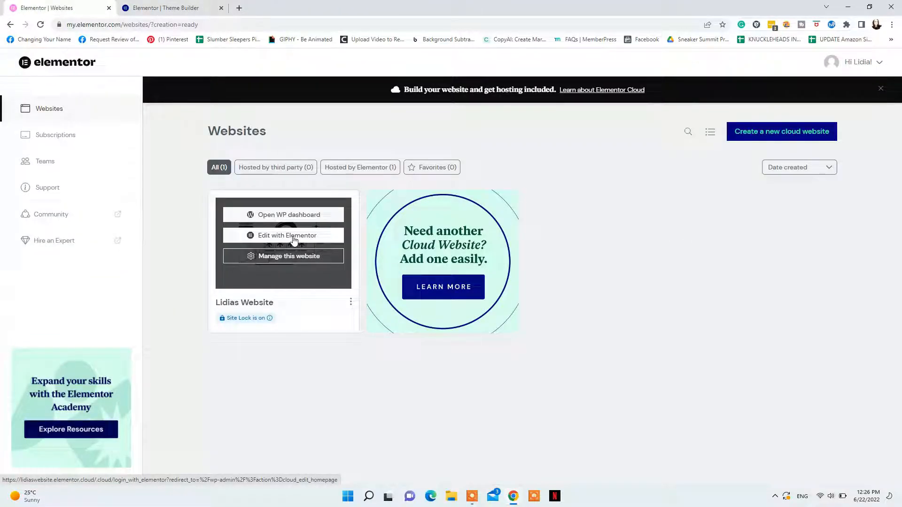
Step: Open the site in the Elementor editor, walk through the kit customization tour, and leave the editor
left_click(294, 239)
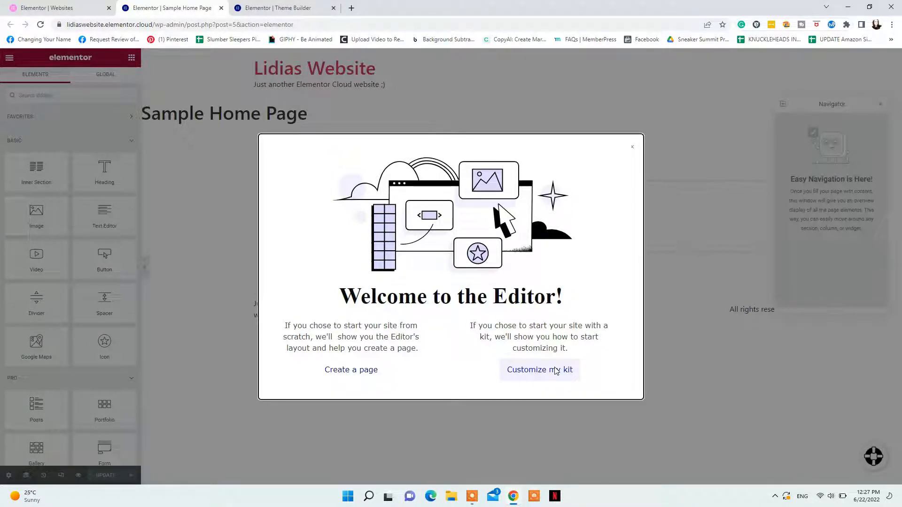
left_click(555, 371)
left_click(538, 299)
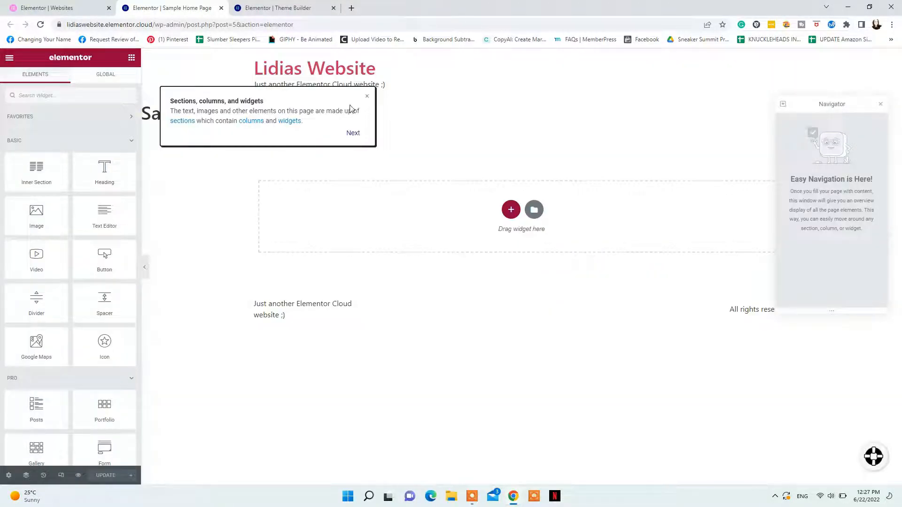
left_click(354, 133)
left_click(111, 336)
left_click(320, 147)
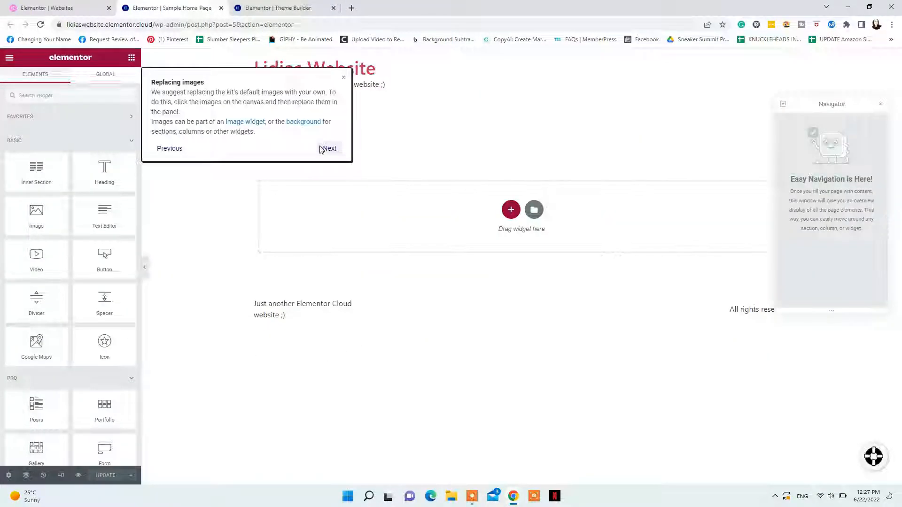
left_click(320, 148)
left_click(24, 106)
left_click(74, 243)
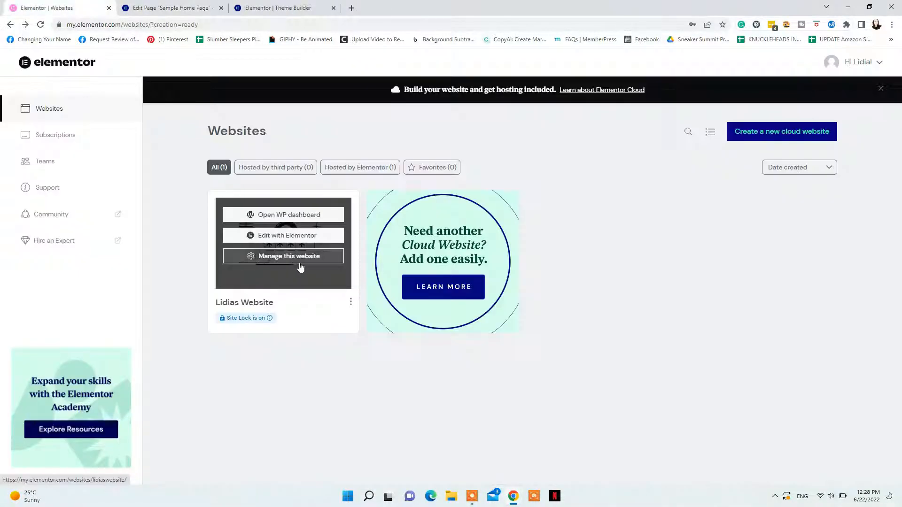
Step: Open the site's management page and start connecting an owned domain, continuing past the A Record and CNAME details
left_click(300, 267)
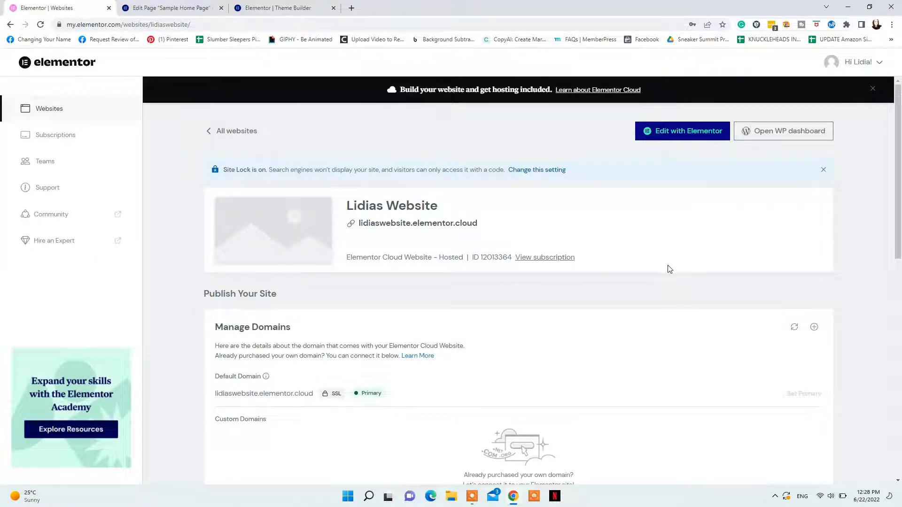
scroll(670, 269, "down", 2)
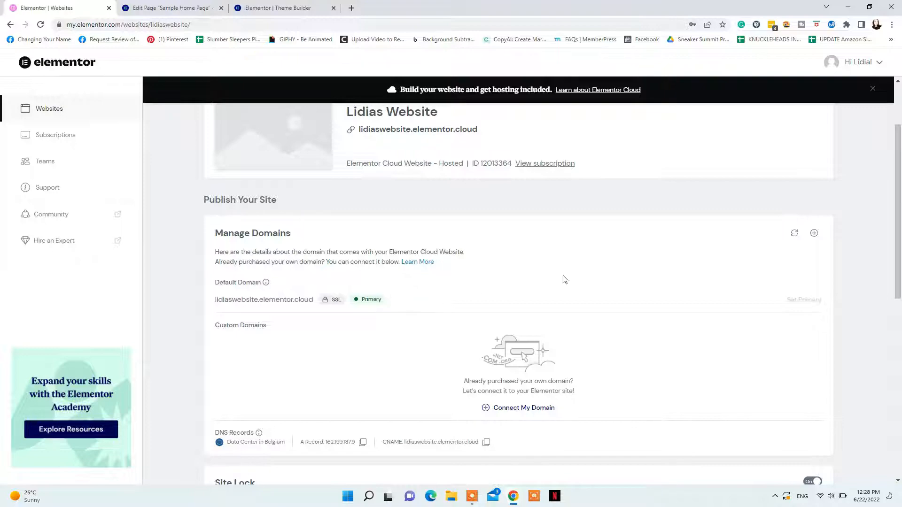
scroll(316, 338, "down", 5)
scroll(627, 322, "down", 4)
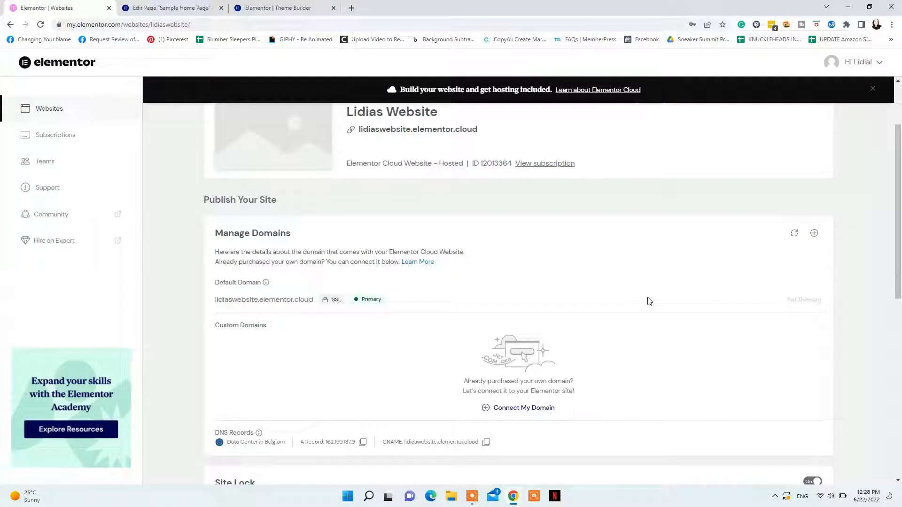
scroll(646, 300, "down", 3)
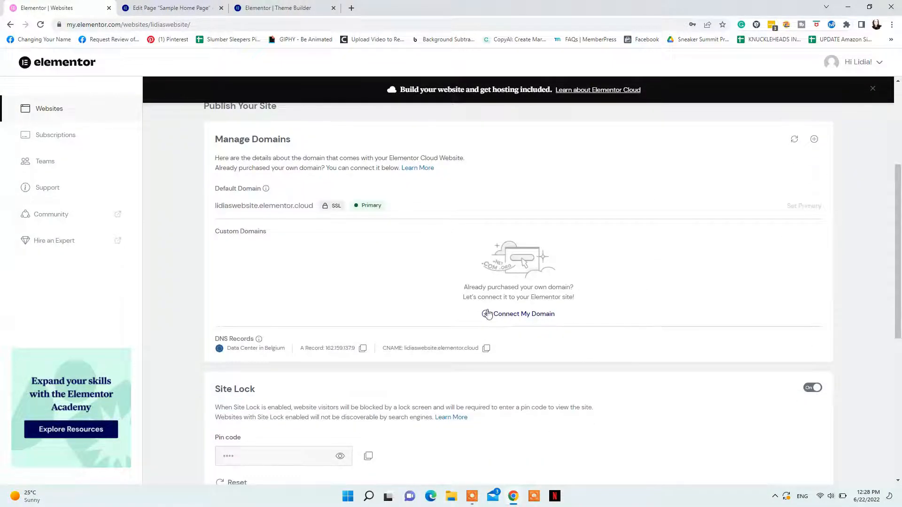
left_click(523, 314)
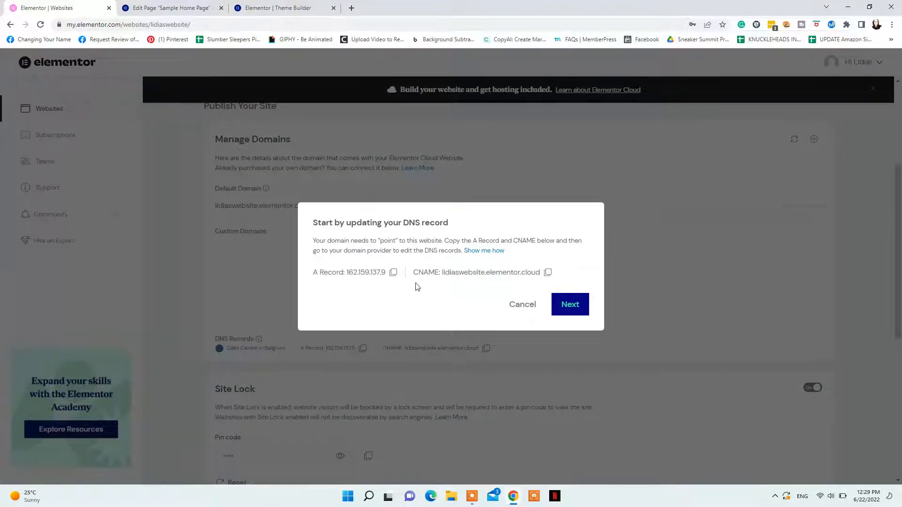
left_click(568, 304)
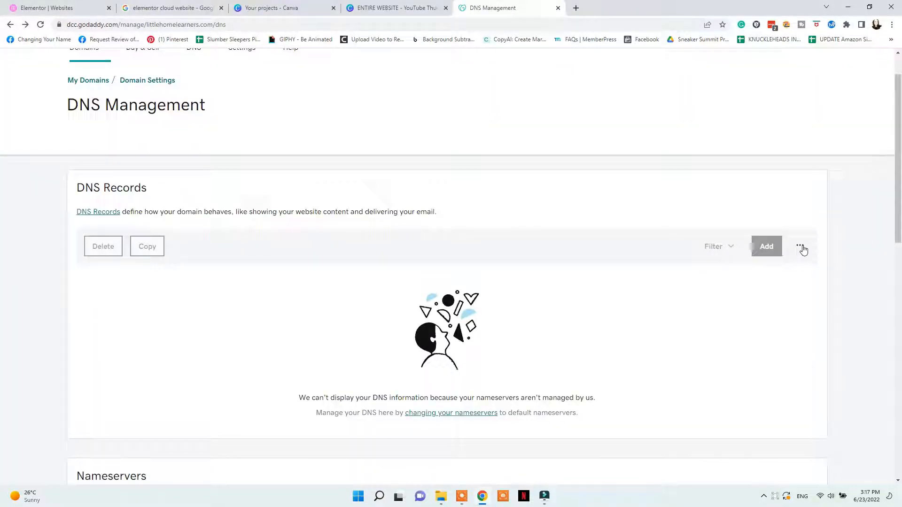
Step: Open the DNS template management from the domain's DNS records and create a template named My domain
left_click(801, 248)
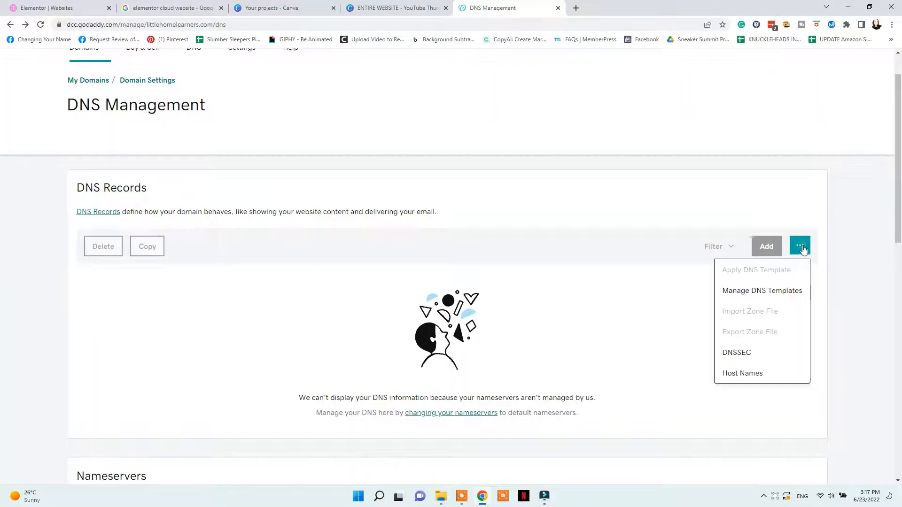
left_click(777, 291)
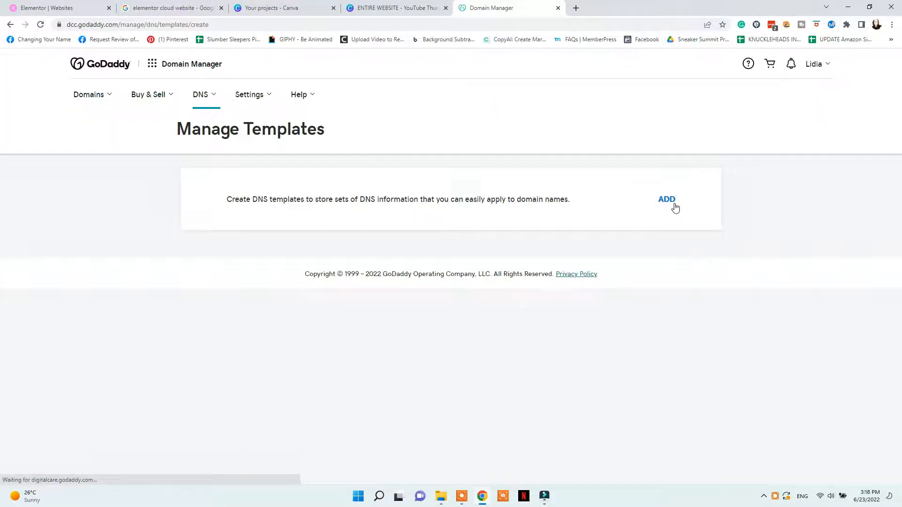
left_click(674, 206)
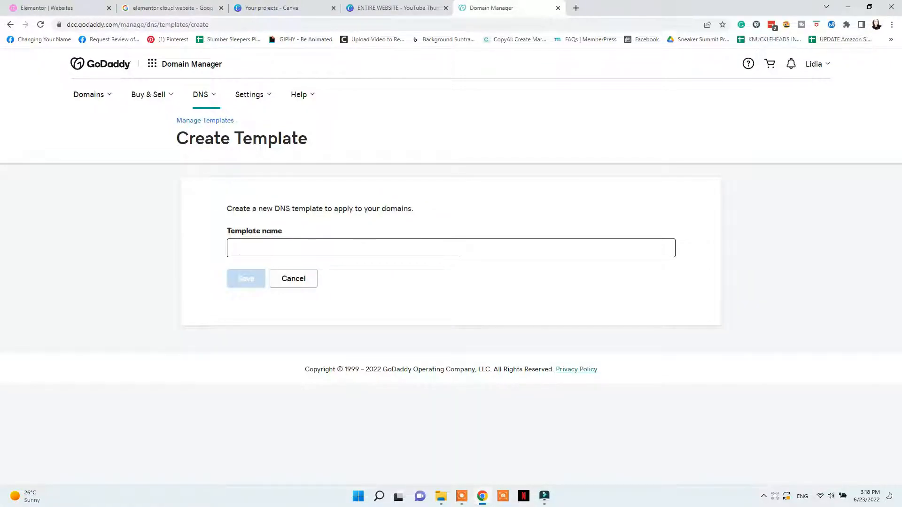
type("My domain")
key("Return")
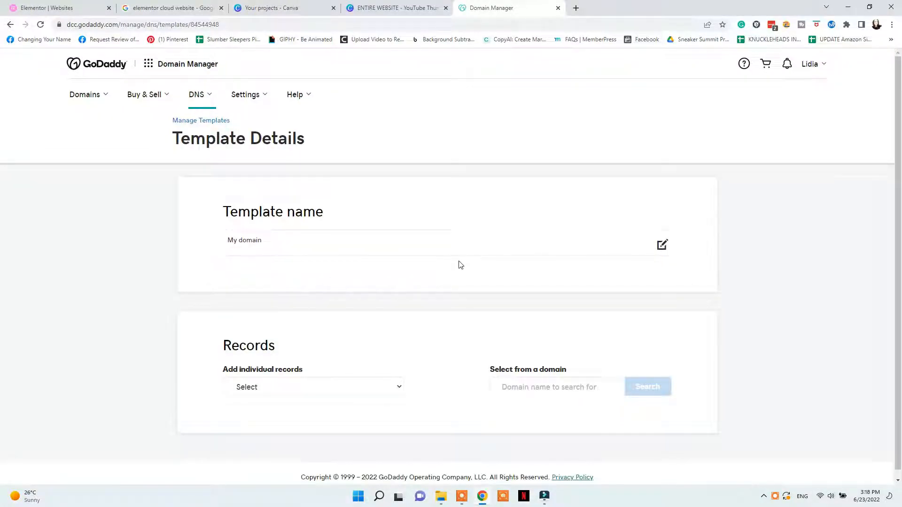
Step: Open the record type choices for adding individual records to the My domain template
scroll(460, 266, "down", 1)
triple_click(504, 369)
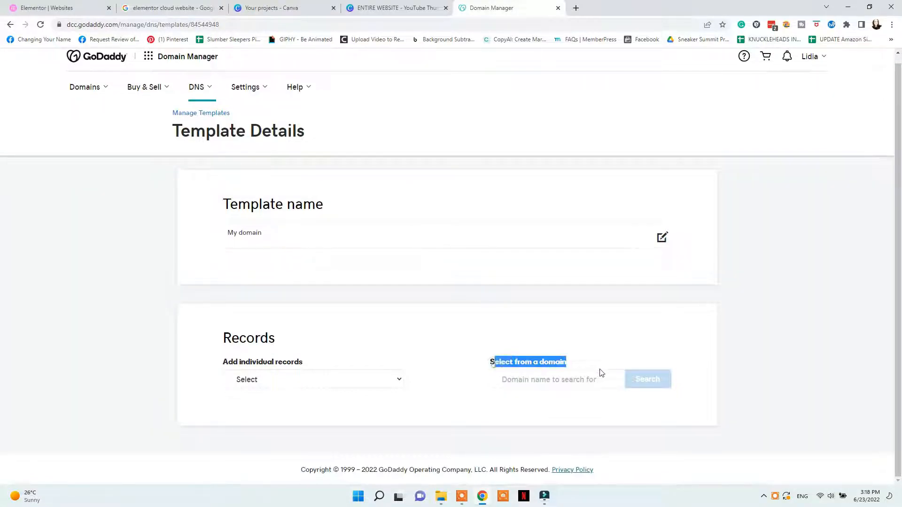
left_click(421, 354)
left_click(336, 378)
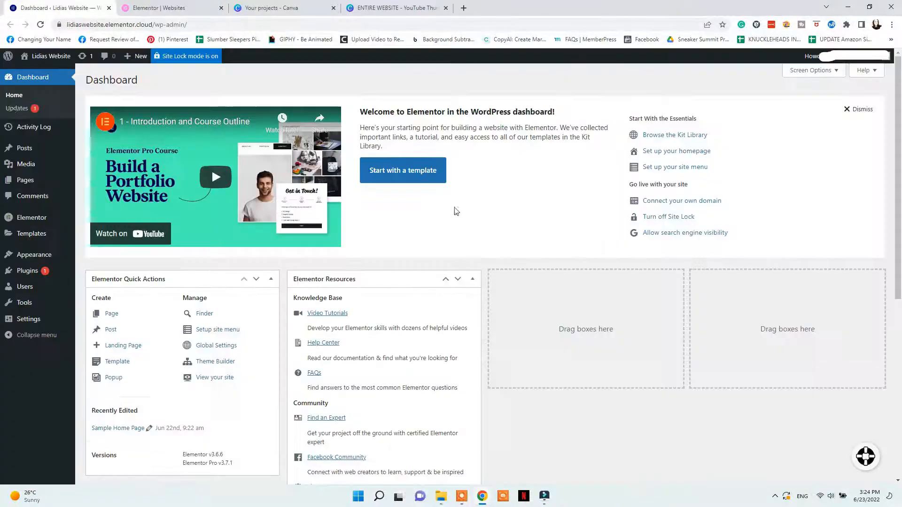
Step: Add a new page titled Shop All to the WordPress site and publish it
mouse_move(21, 178)
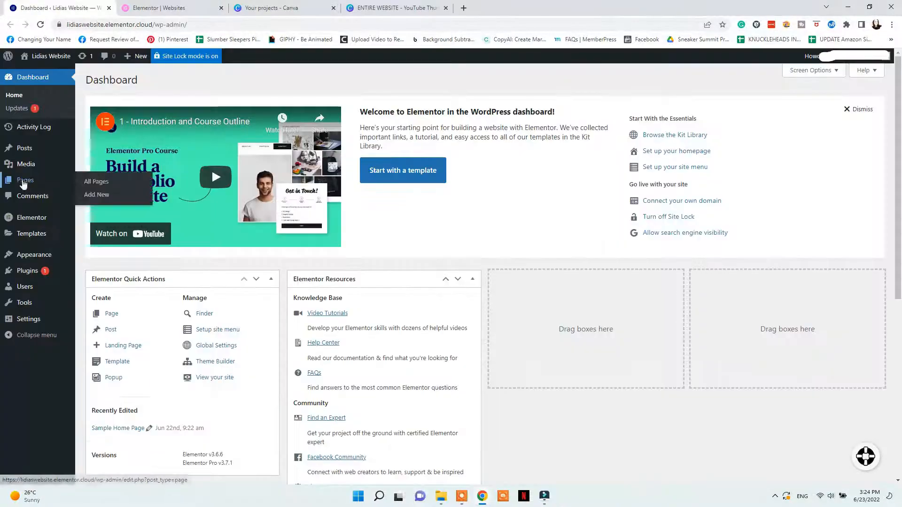
left_click(96, 195)
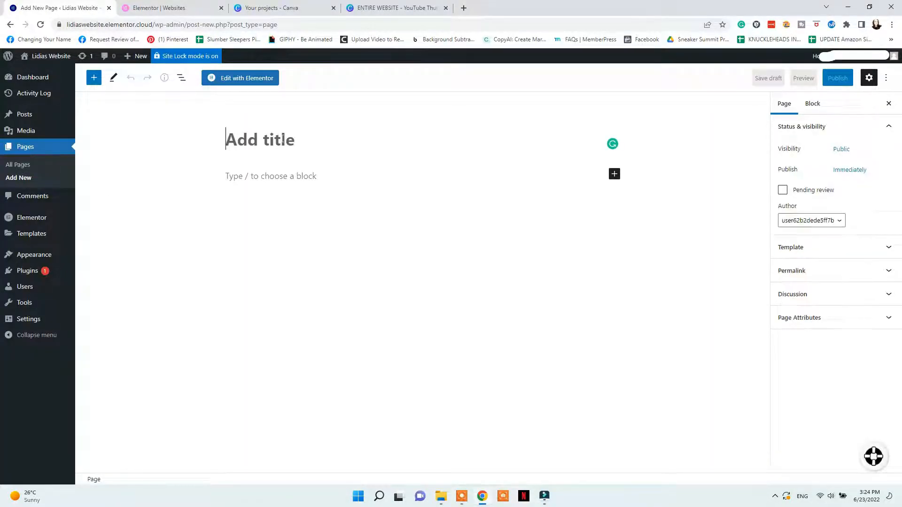
type("Shop All")
left_click(836, 79)
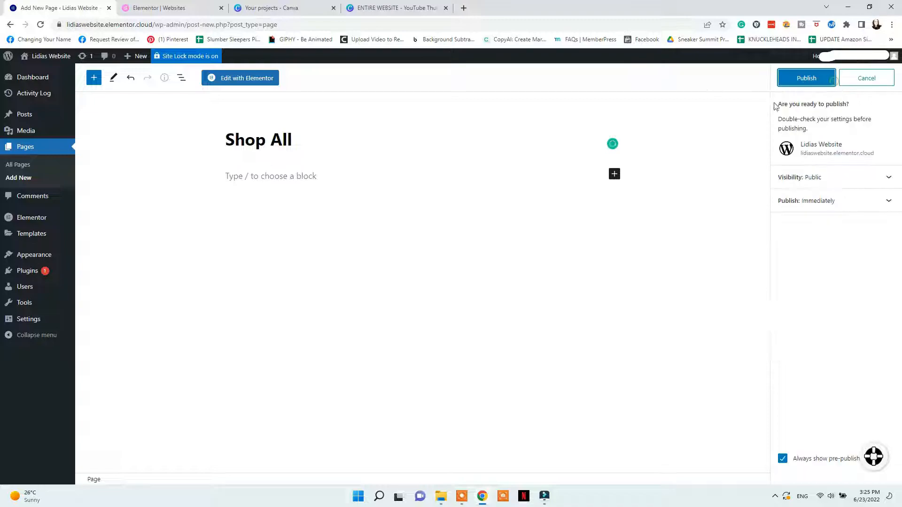
left_click(794, 84)
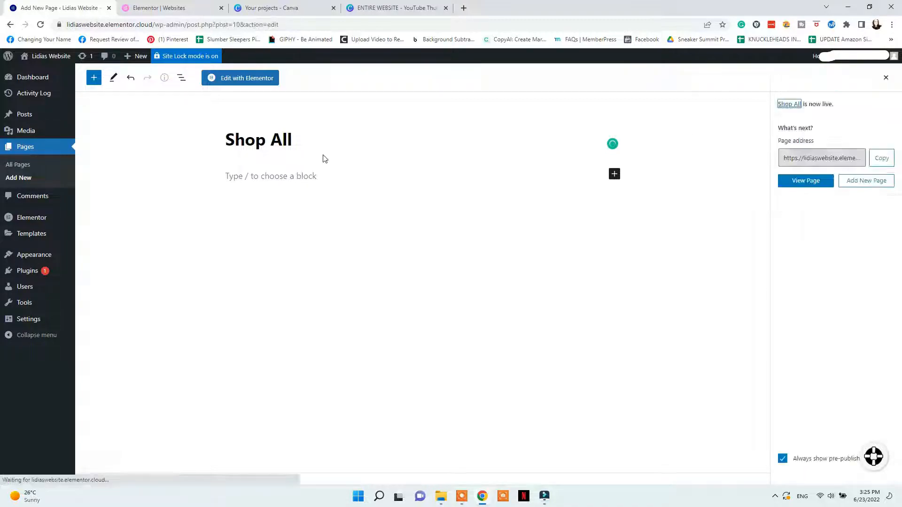
Step: Add a new page titled New Arrivals and publish it
left_click(18, 177)
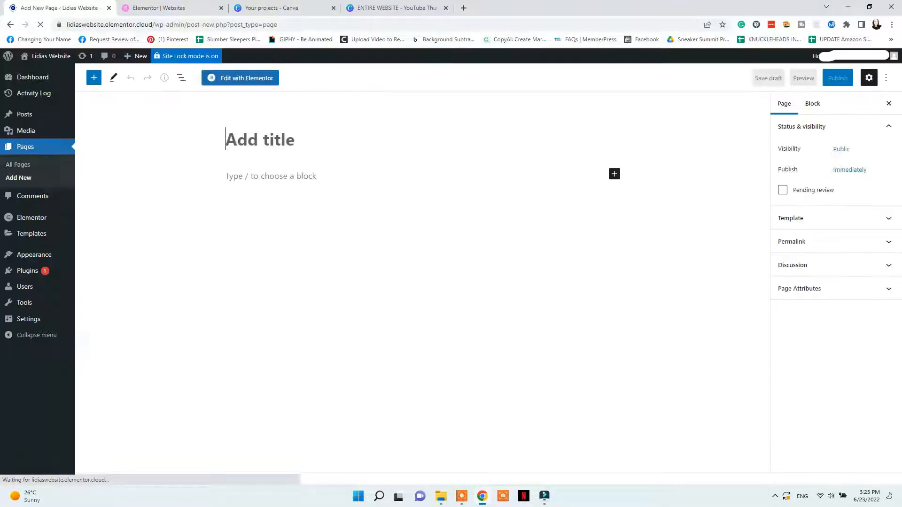
type("New Arrivals")
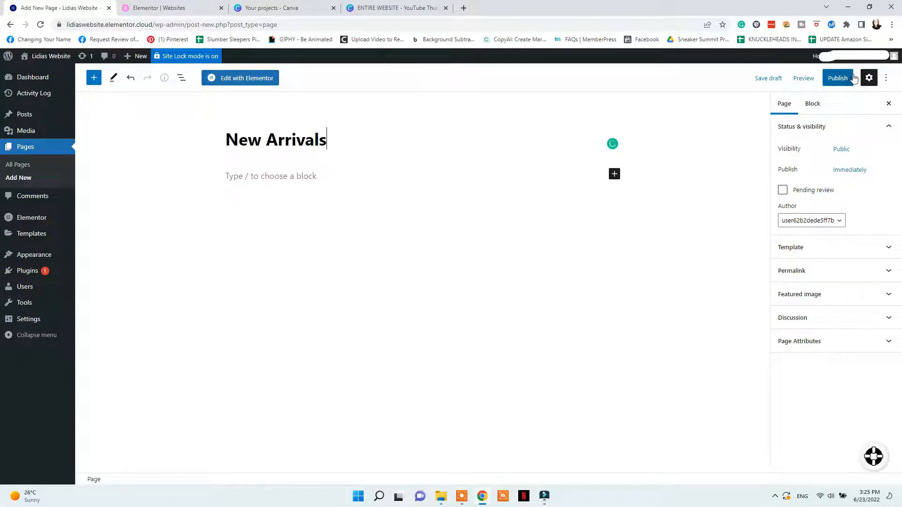
left_click(837, 78)
left_click(805, 80)
Step: Add a new page titled Kids Clothing and publish it
left_click(18, 178)
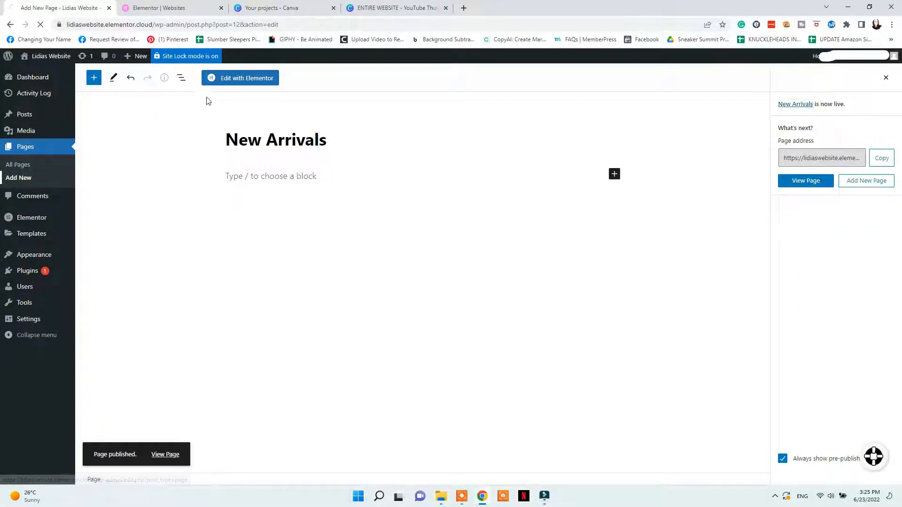
type("Kids Clothing")
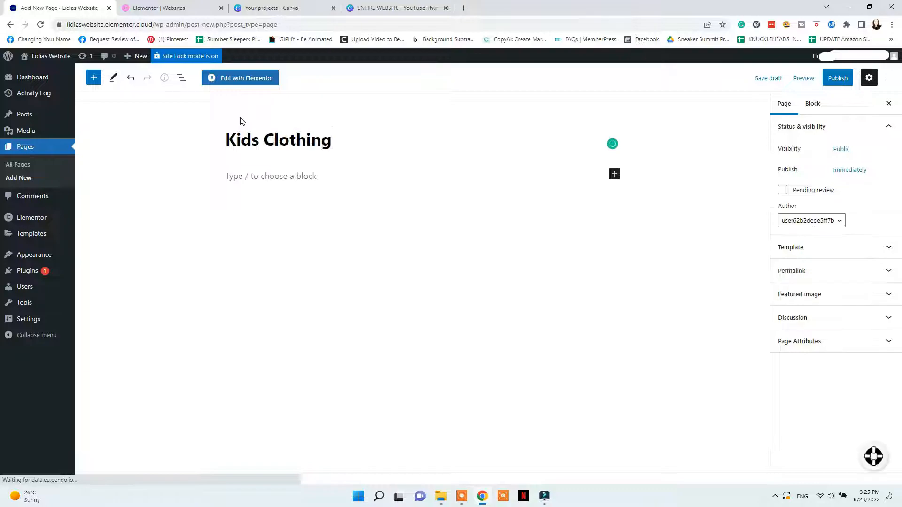
left_click(837, 78)
left_click(804, 78)
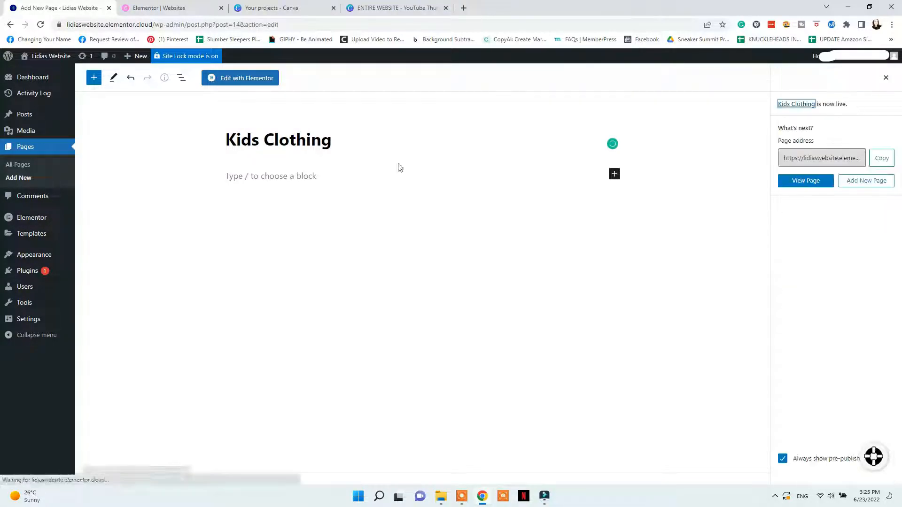
Step: Add a new page titled About Us and publish it
left_click(45, 183)
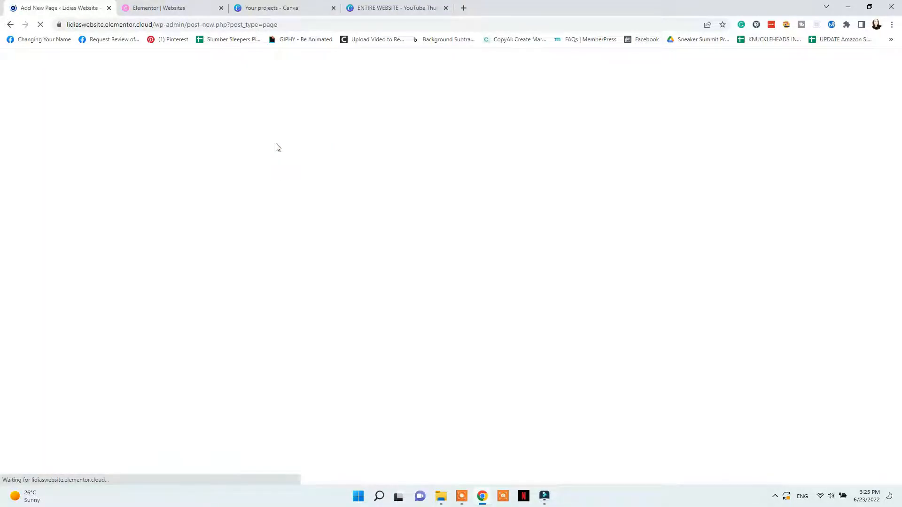
type("About Us")
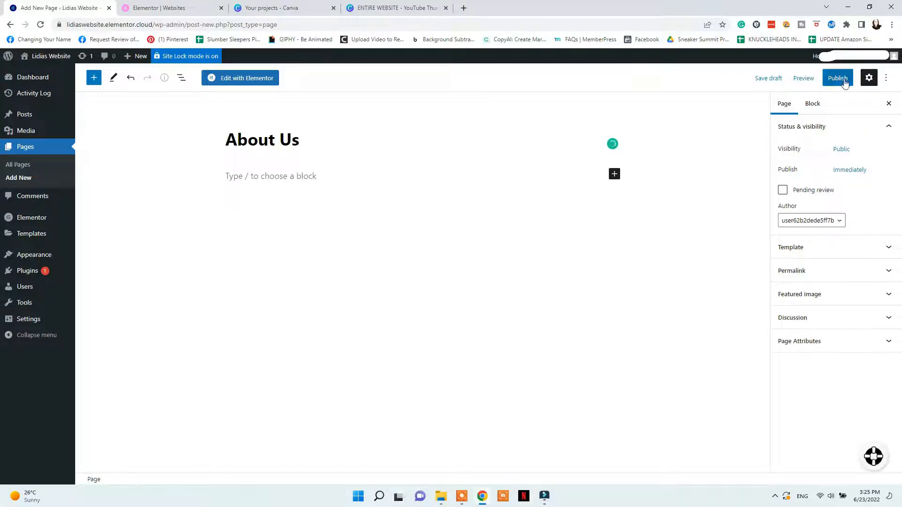
left_click(838, 78)
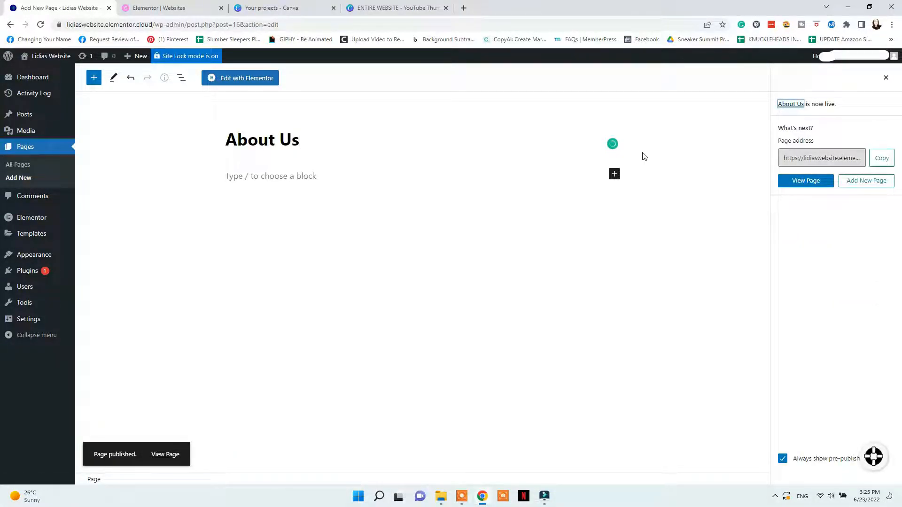
Step: Add a new page titled Contact Us and publish it
left_click(35, 183)
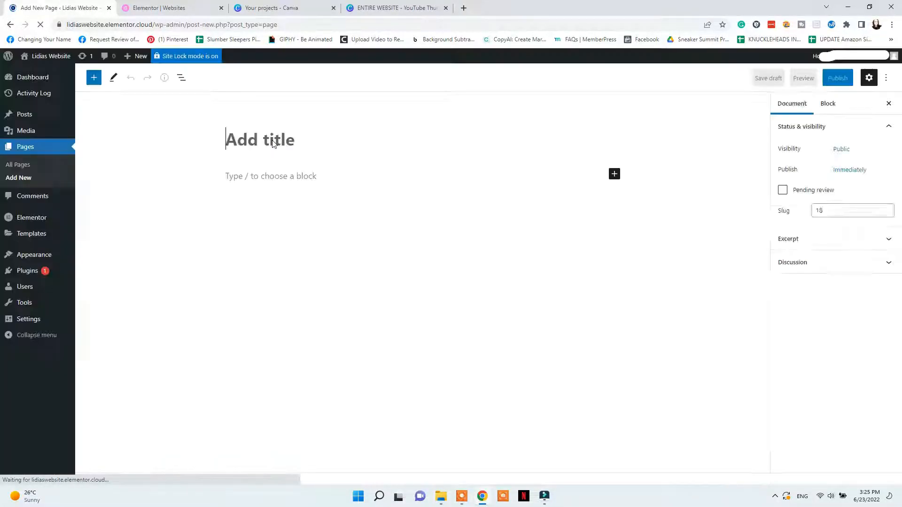
left_click(273, 140)
type("Contact Us")
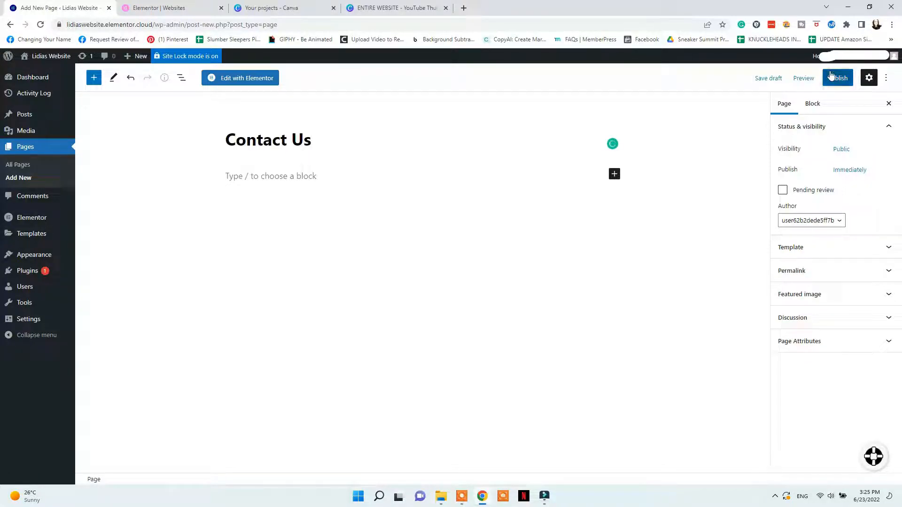
left_click(837, 78)
left_click(808, 78)
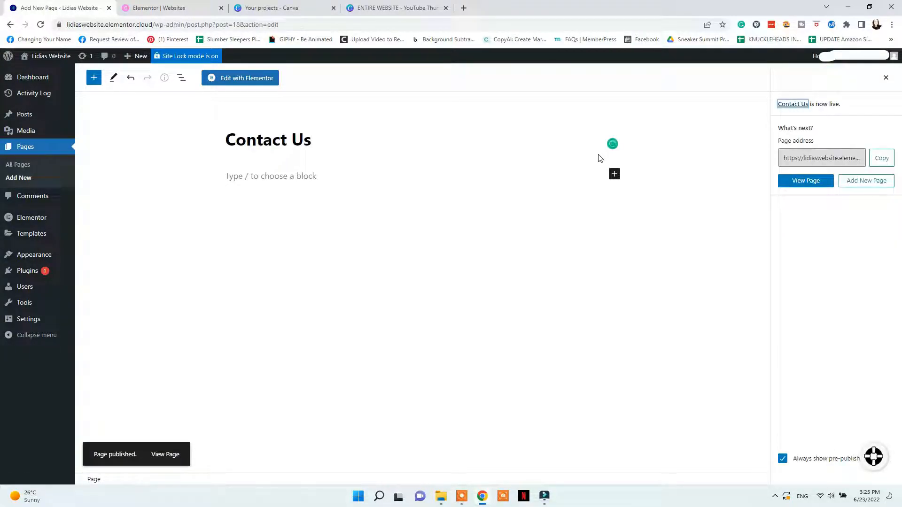
Step: Add a new page titled Privacy Policy and publish it
left_click(16, 178)
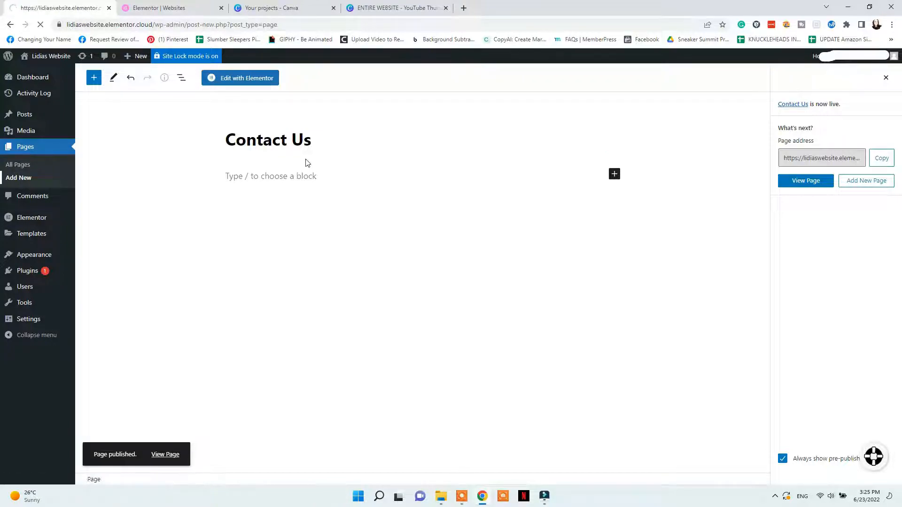
type("Privacy Policy")
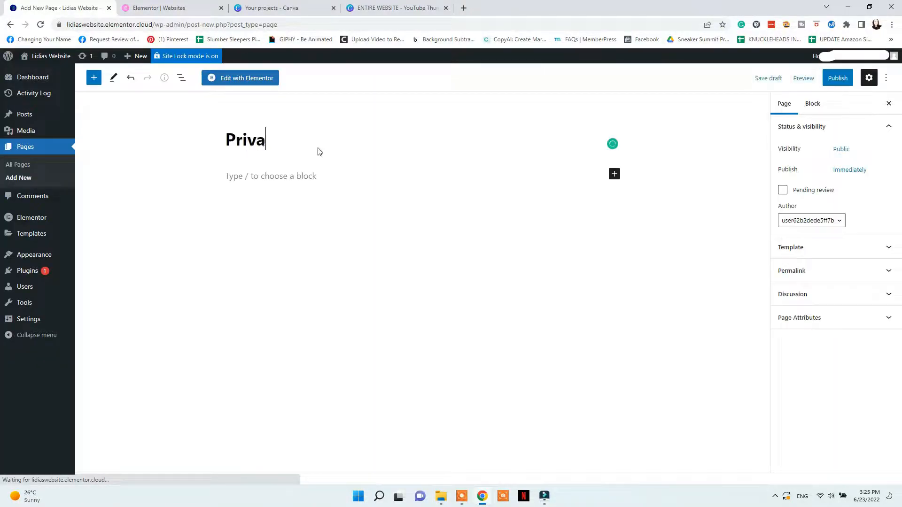
left_click(840, 78)
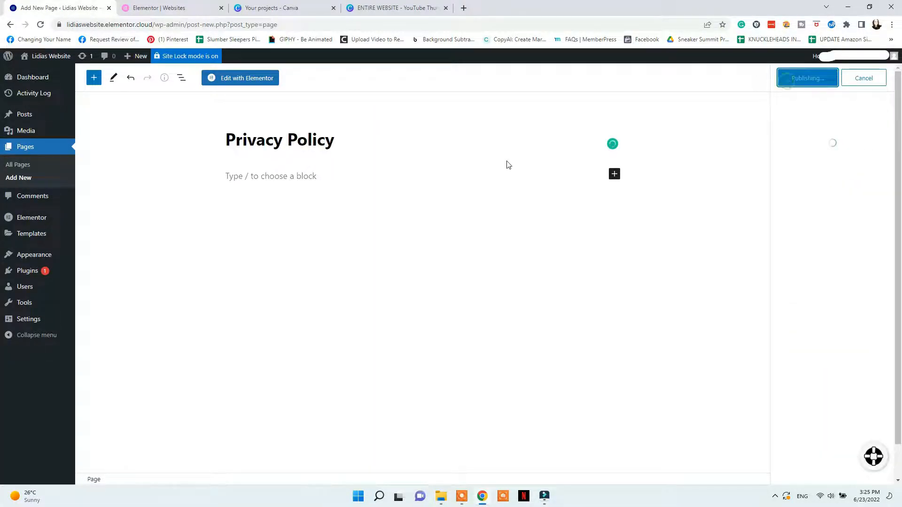
left_click(840, 78)
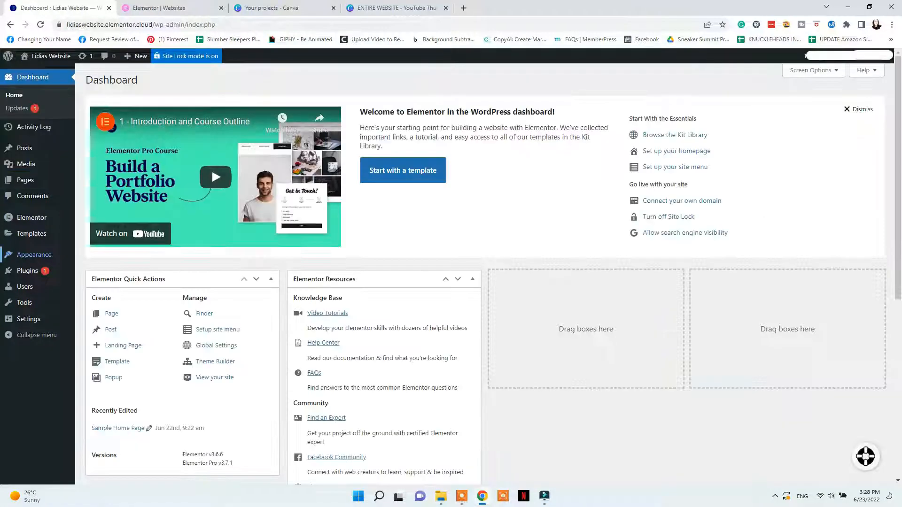
Step: Open the theme customizer from the WordPress dashboard and go to the Site Identity settings
mouse_move(29, 258)
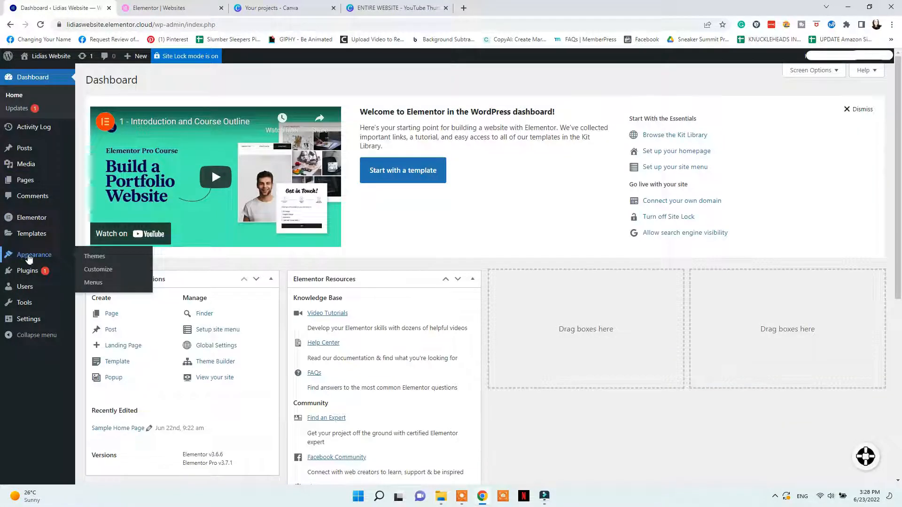
left_click(103, 271)
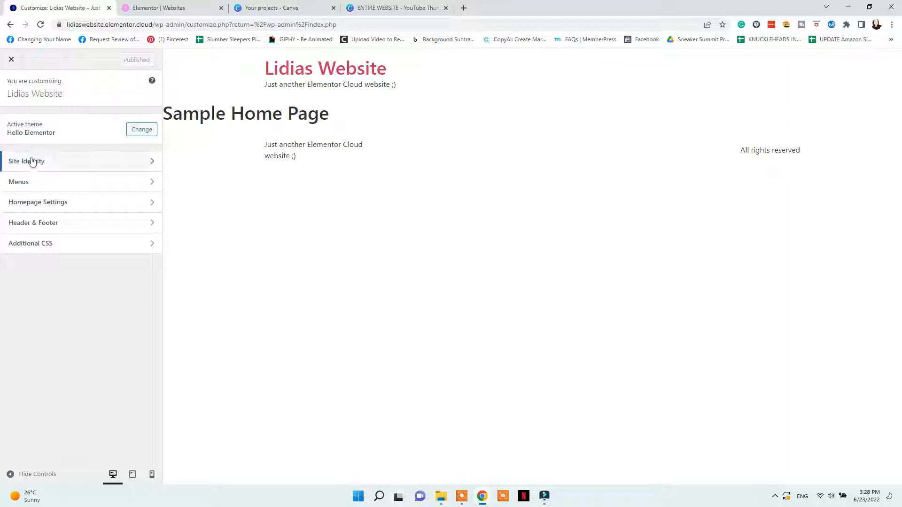
left_click(46, 164)
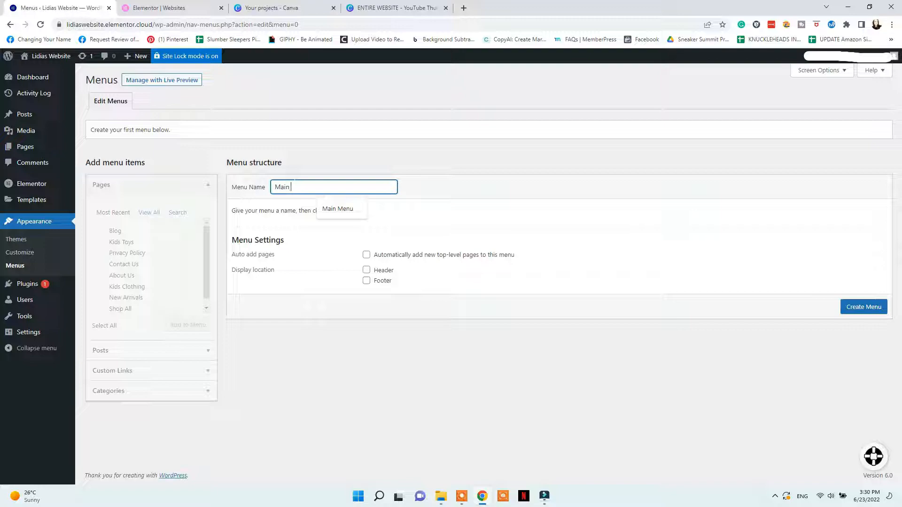
Step: Create a menu named Main Menu and add the home, About Us, Blog, Shop All, Kids Clothing, Kids Toys and New Arrivals pages
left_click(465, 211)
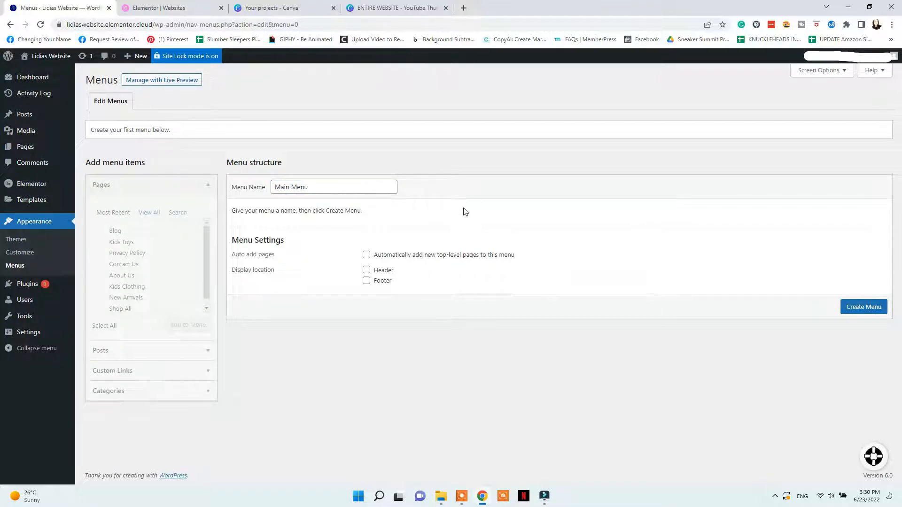
left_click(863, 306)
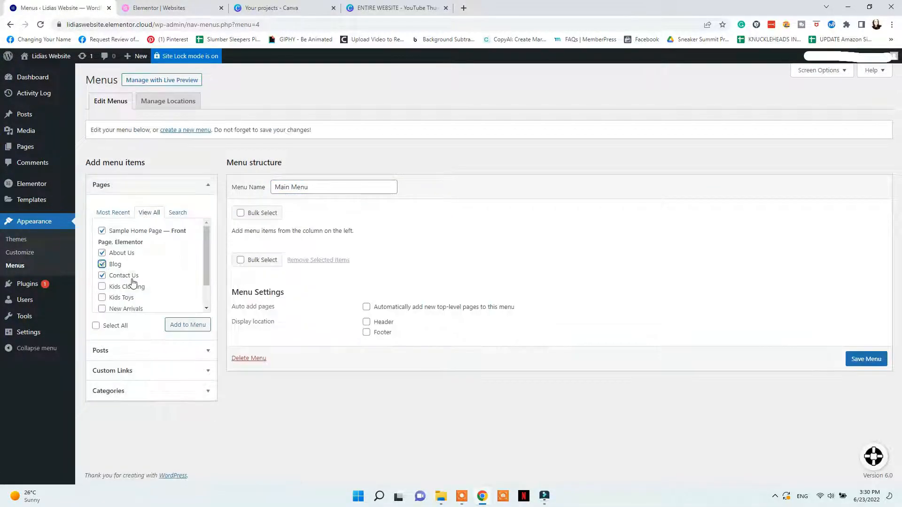
scroll(133, 282, "down", 1)
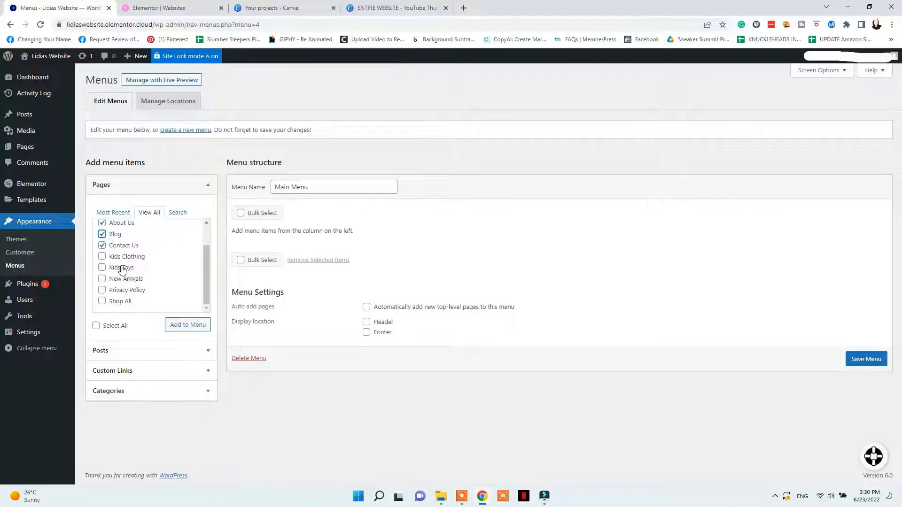
left_click(102, 302)
left_click(102, 290)
left_click(188, 324)
Step: Arrange the Main Menu with Kids Clothing and Kids Toys as sub-items of Shop All and move New Arrivals up beneath Shop All
left_click_drag(382, 324, 365, 300)
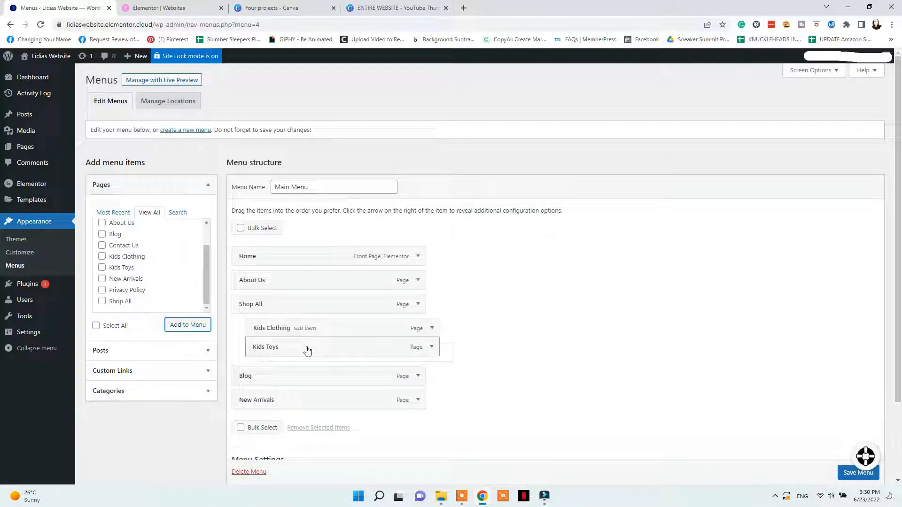
left_click_drag(306, 350, 298, 350)
left_click_drag(297, 399, 324, 325)
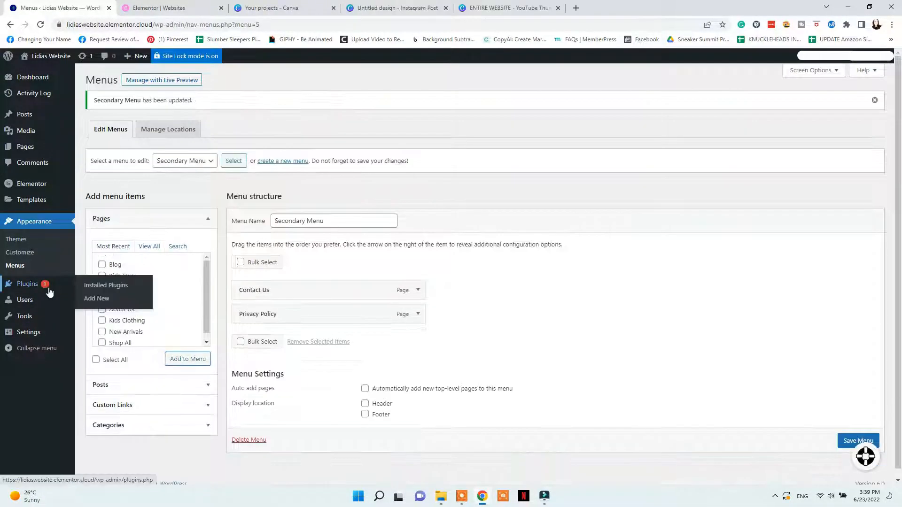
Step: Search the new plugins for woocommerce and install the WooCommerce plugin
left_click(93, 299)
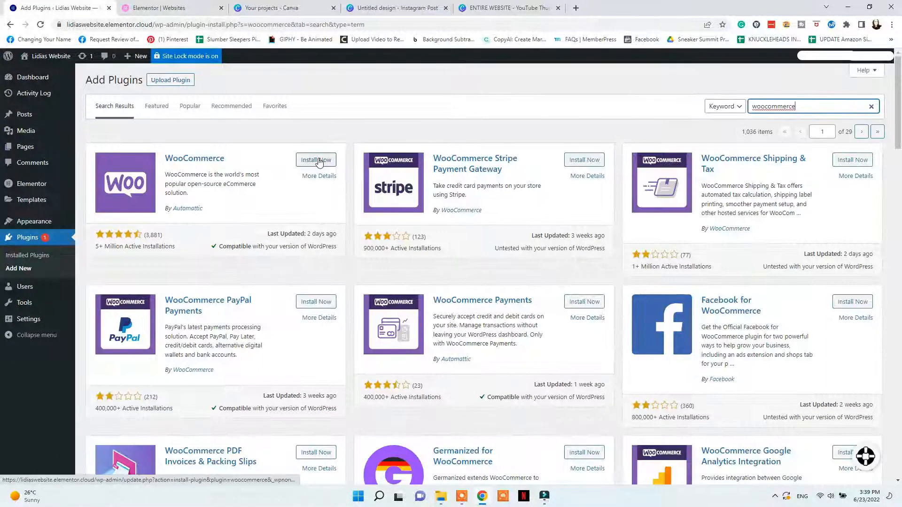
left_click(318, 160)
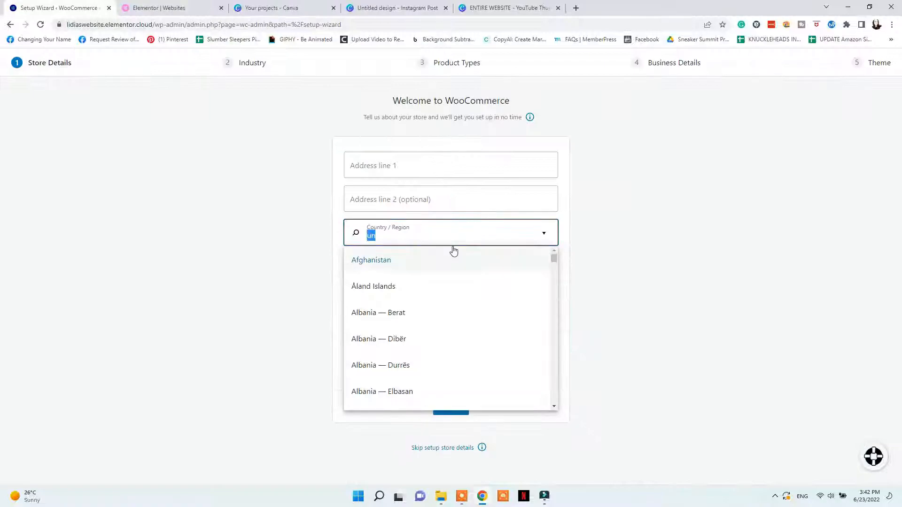
Step: Set the store's country to the United States and its industry to Fashion, apparel, and accessories, continuing past the product types
type("United St")
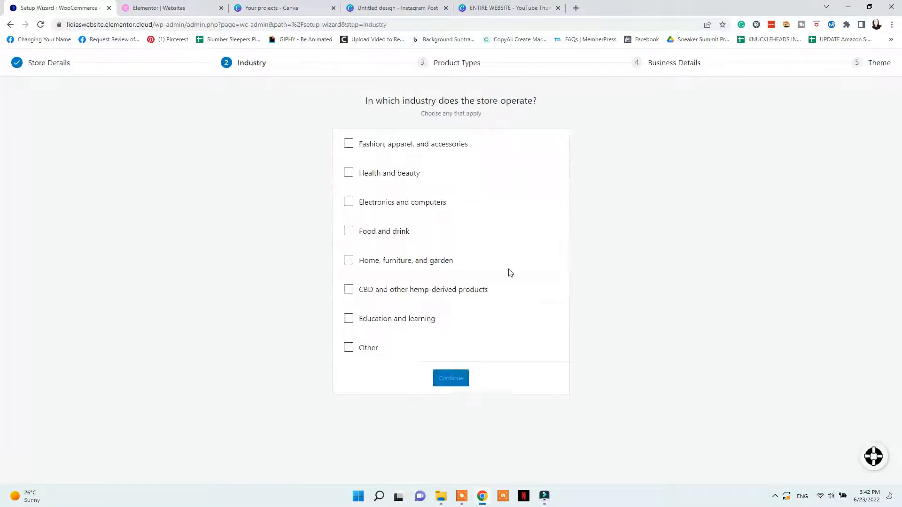
left_click(348, 143)
left_click(450, 380)
left_click(450, 349)
Step: Complete the store's business details and accept adding the recommended business features to the site
left_click(497, 202)
left_click(470, 308)
left_click(485, 242)
left_click(352, 261)
left_click(450, 277)
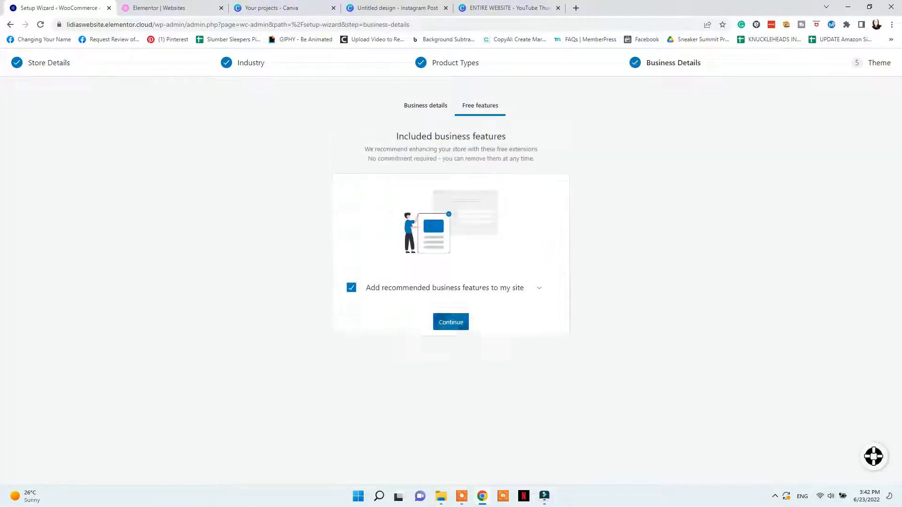
left_click(451, 320)
Step: Open the new product form and go to the product categories page
mouse_move(43, 319)
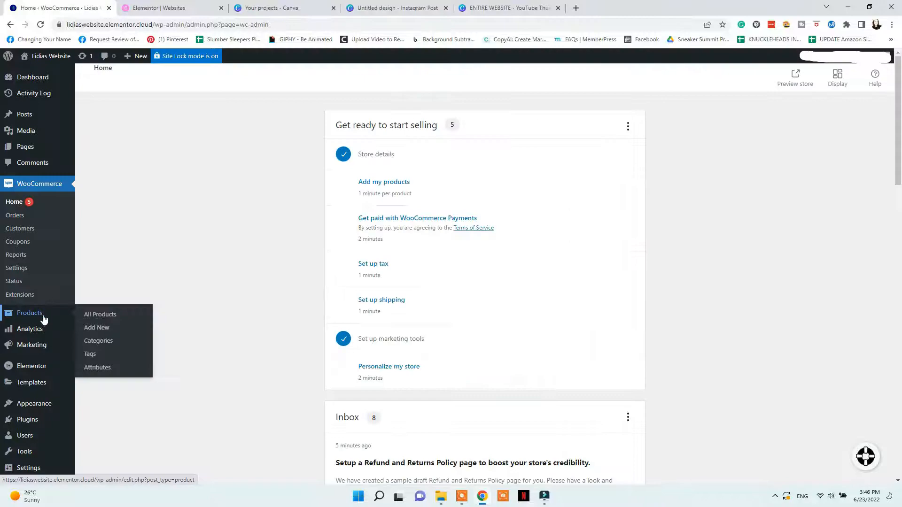
left_click(99, 329)
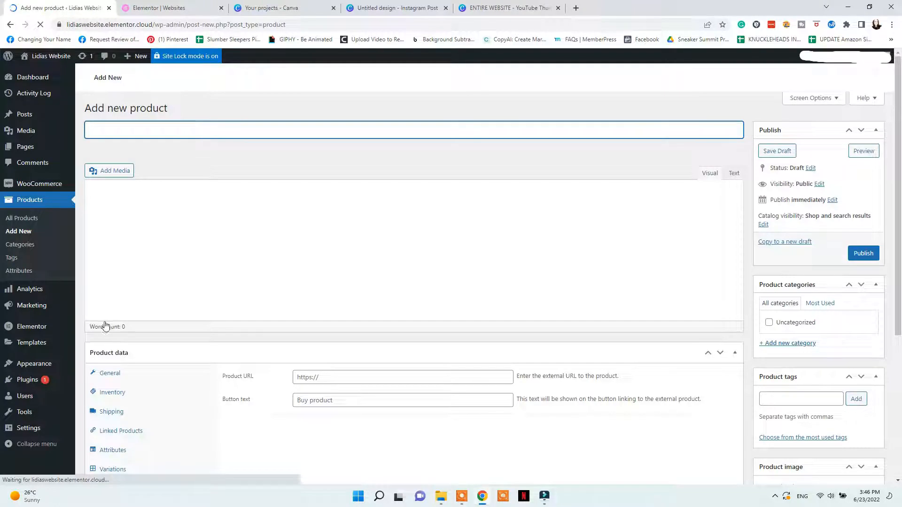
left_click(22, 247)
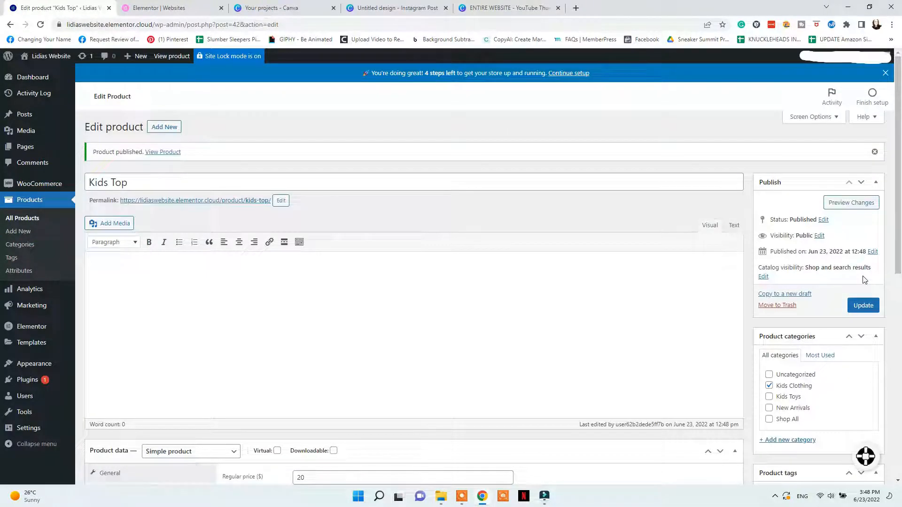
Step: Add a new product named Kids Toy in the Kids Toys category with a regular price of 25
left_click(164, 126)
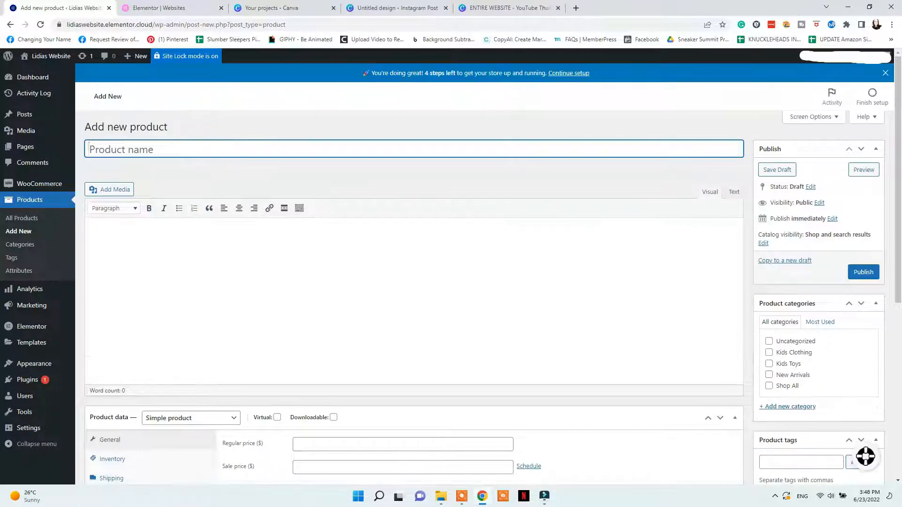
type("Kids Toy")
scroll(770, 329, "down", 1)
left_click(769, 316)
scroll(403, 376, "down", 2)
left_click(402, 304)
type("25")
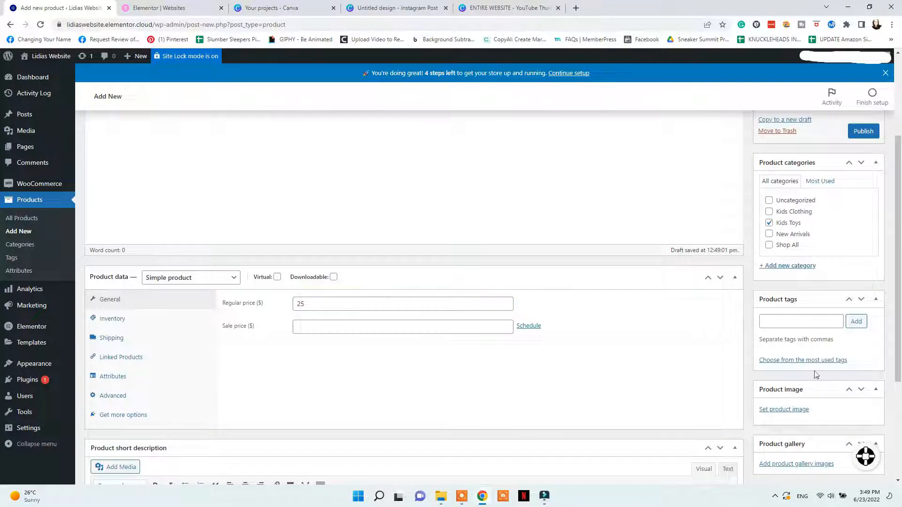
Step: Set the Kids Toy product image from the media library and publish the product
left_click(783, 409)
left_click(54, 173)
left_click(847, 457)
left_click(859, 266)
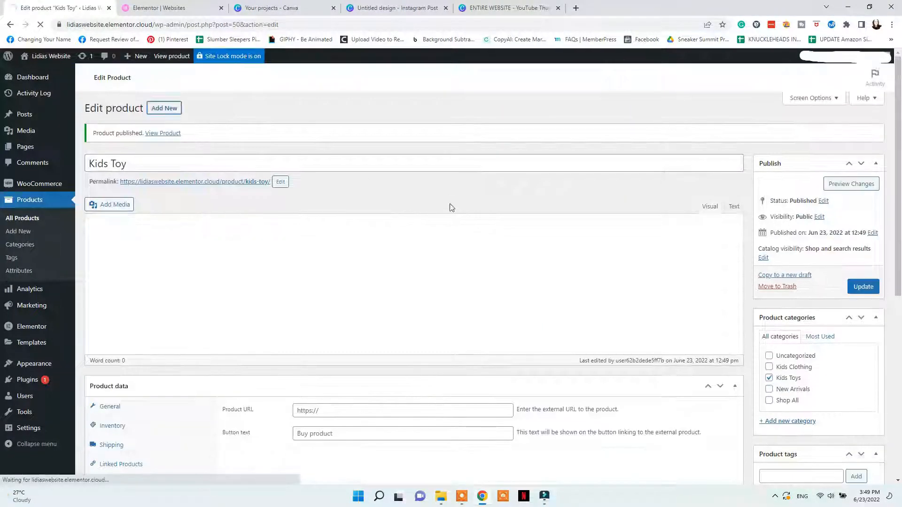
Step: Add a new product named Girls Dress with a regular price of 20
left_click(163, 107)
type("Girls Dress")
scroll(403, 282, "down", 4)
left_click(402, 256)
type("20")
Step: Set the product image of Girls Dress from the media library
scroll(685, 305, "down", 1)
left_click(782, 315)
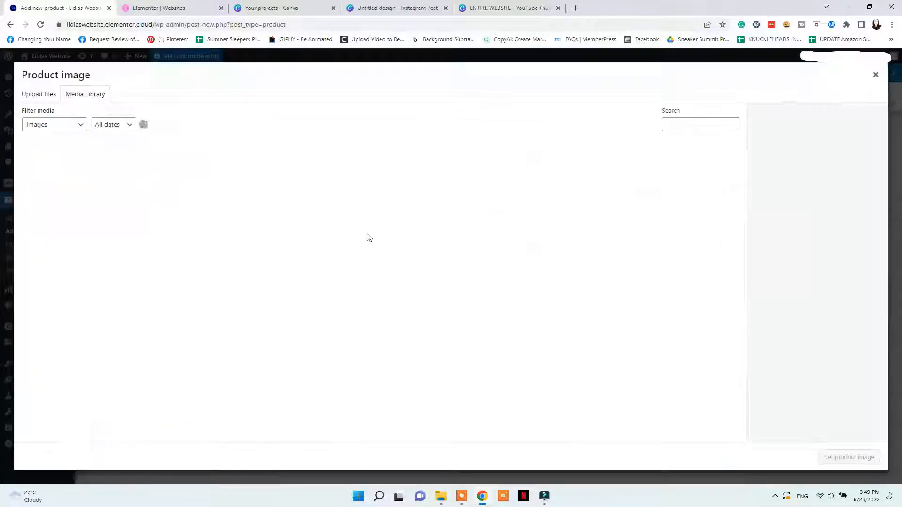
left_click(345, 174)
left_click(848, 458)
scroll(685, 287, "up", 5)
Step: Search the new plugins for monster insights and install the MonsterInsights Google Analytics plugin
left_click(772, 106)
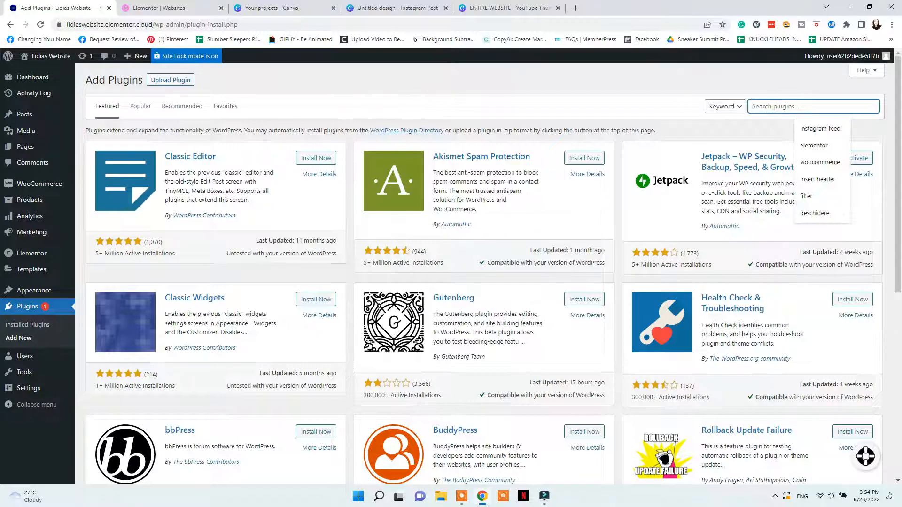
type("monser")
key("BackSpace")
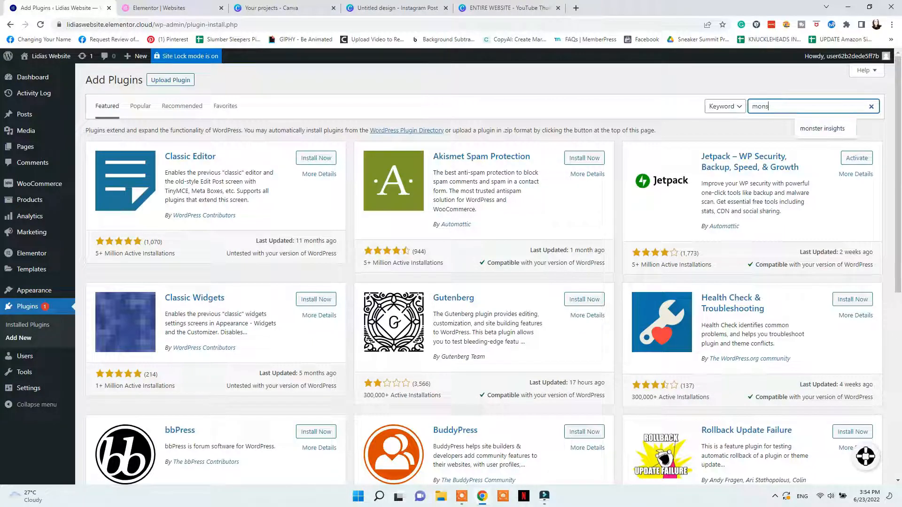
type("ter insigh")
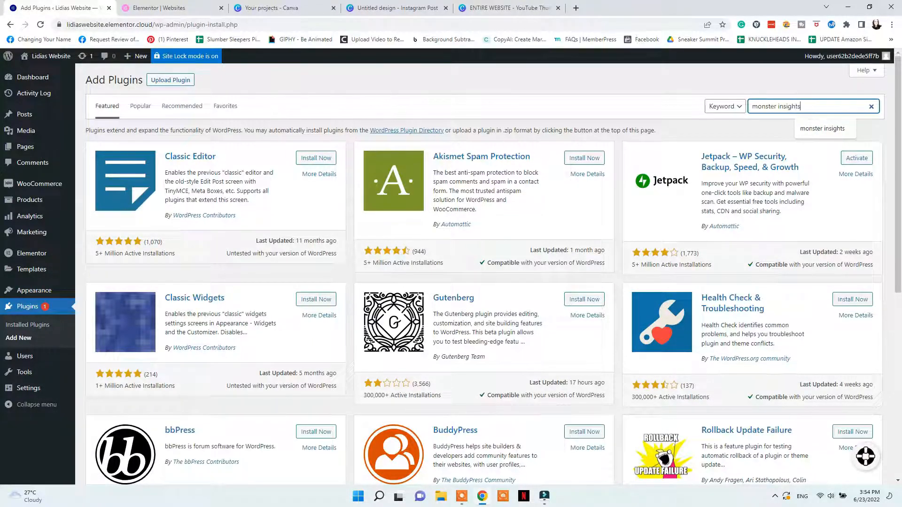
type("ts")
key("Return")
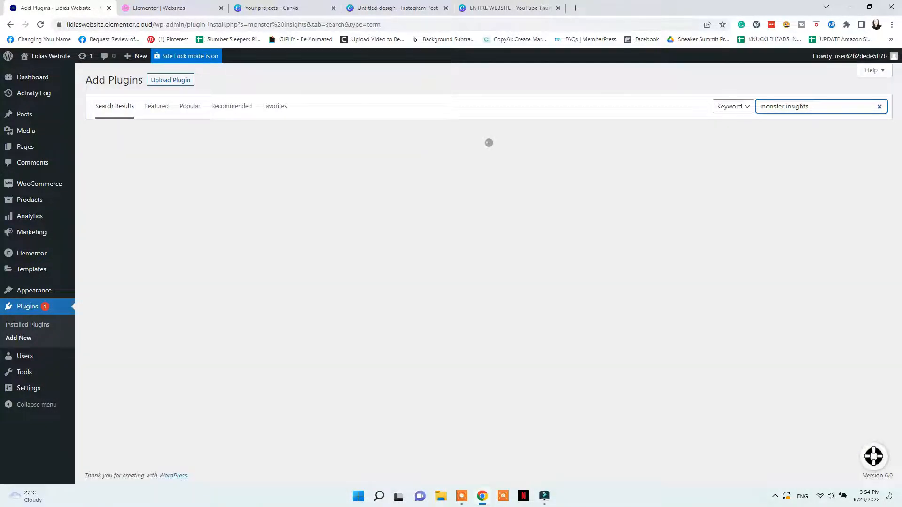
left_click(312, 158)
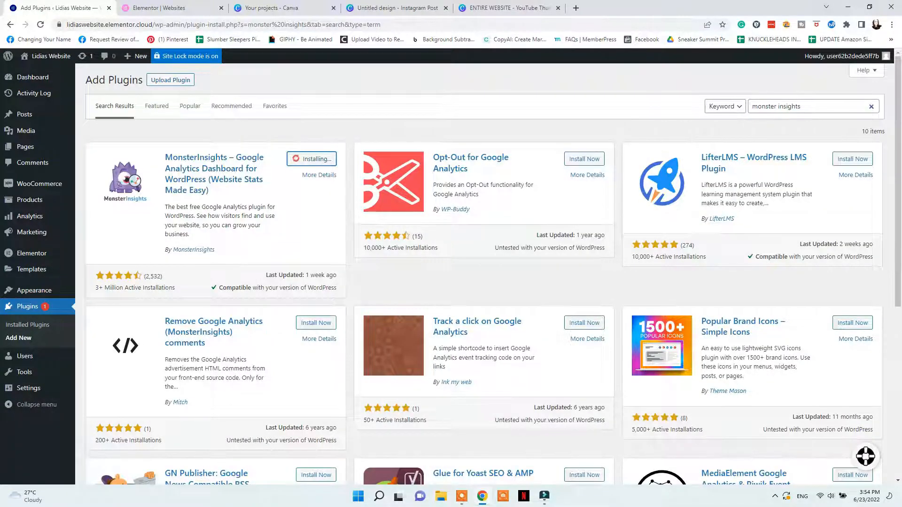
Step: Search for instagram feed and install Smash Balloon Social Photo Feed, and search the plugins for mailerlite
left_click_drag(752, 107, 803, 106)
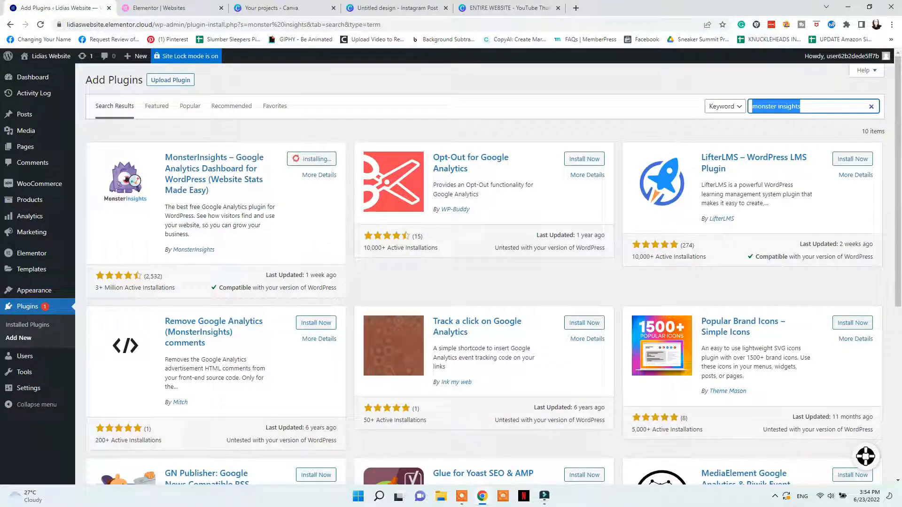
type("instagram feed")
left_click(313, 160)
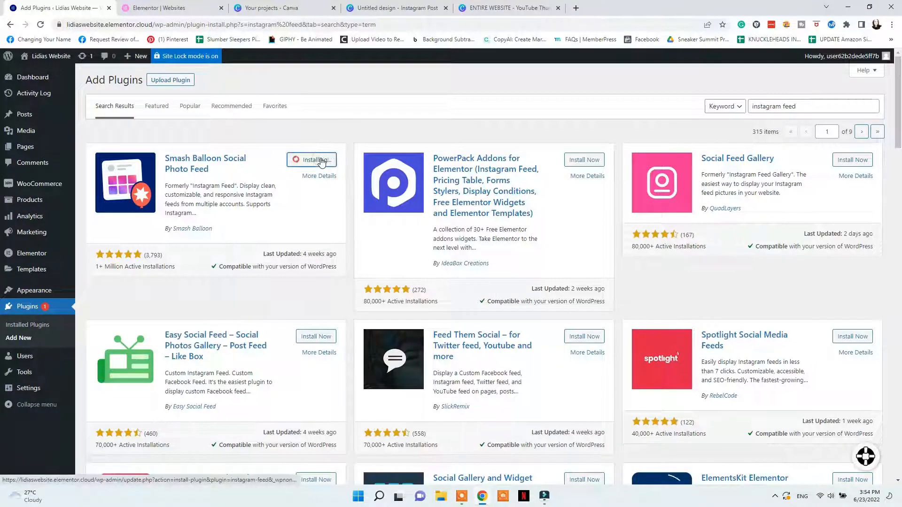
triple_click(794, 107)
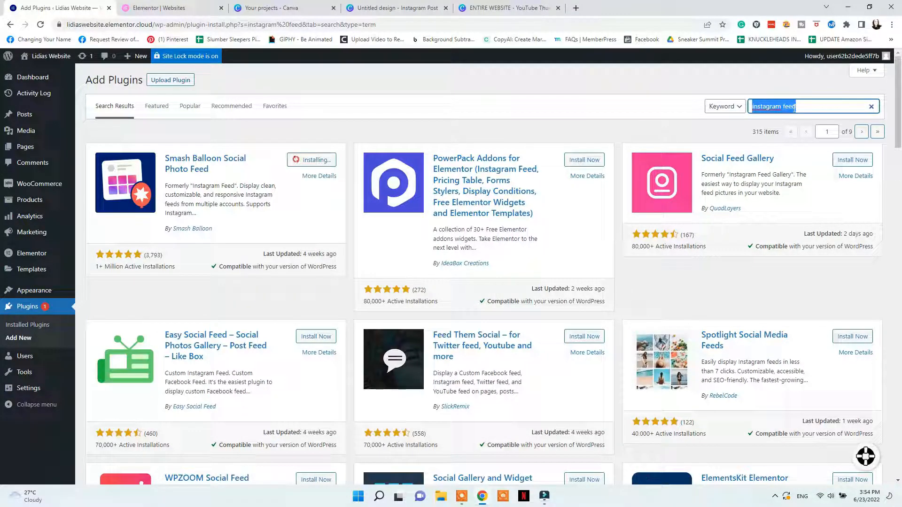
type("mailerlite")
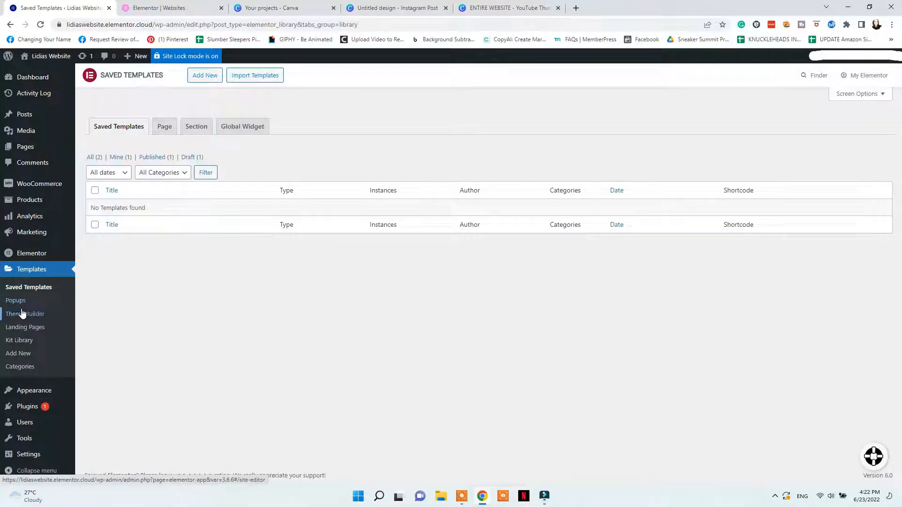
Step: Open the draft Elementor Header #8 for editing from the Theme Builder and open its template library
left_click(41, 319)
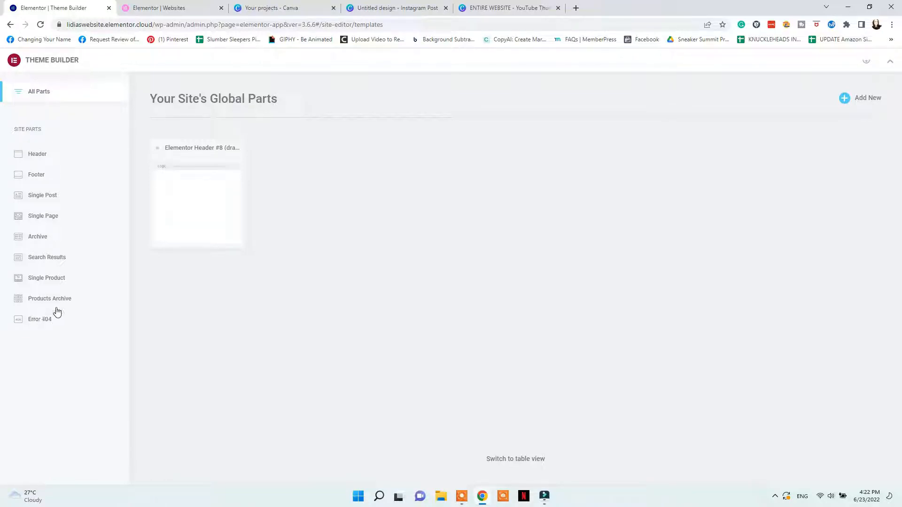
left_click(212, 179)
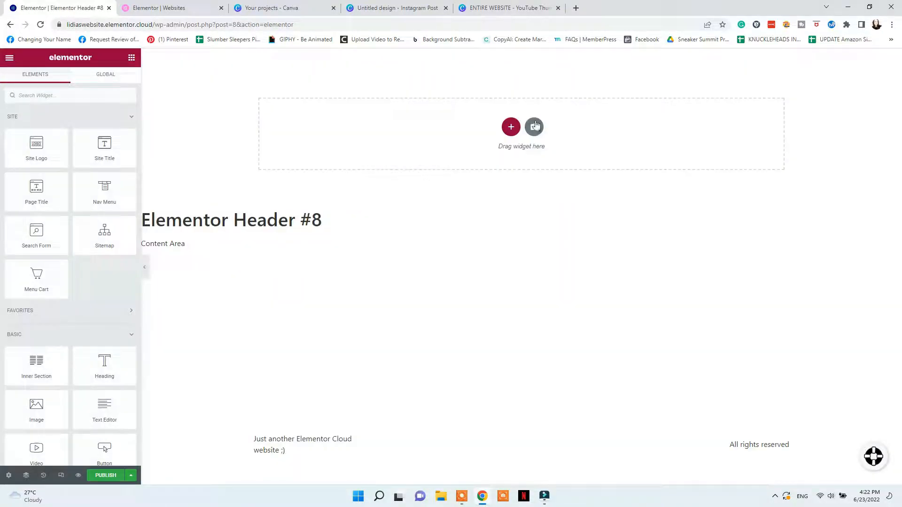
left_click(534, 125)
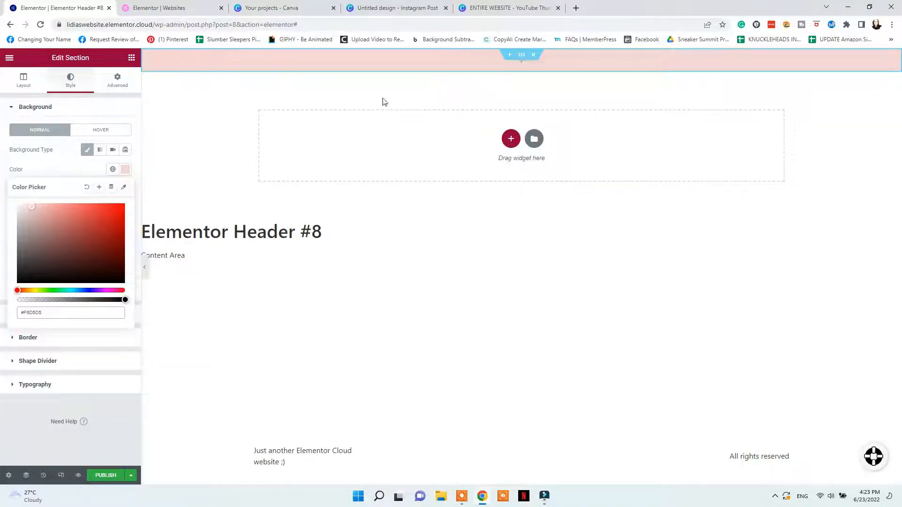
Step: Add a Text Editor widget to the pink section at the top of the header and center its text
left_click(11, 58)
left_click(10, 58)
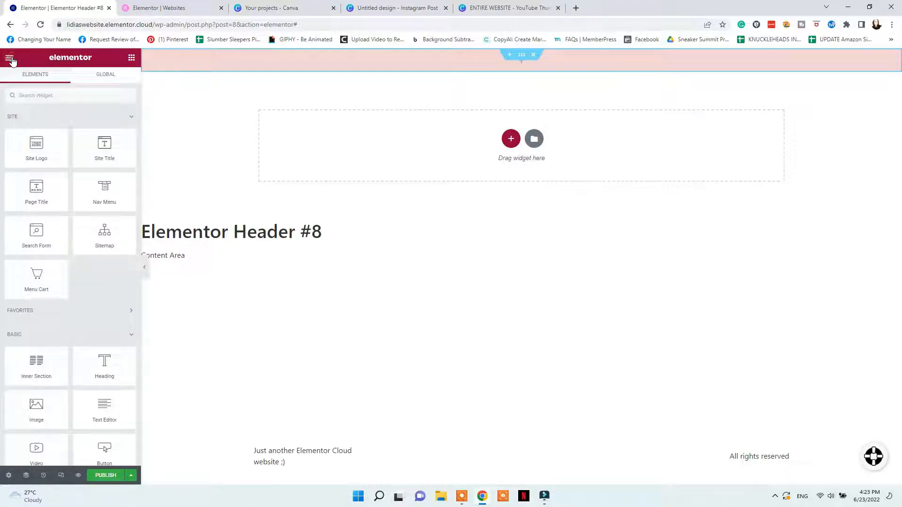
scroll(66, 280, "down", 2)
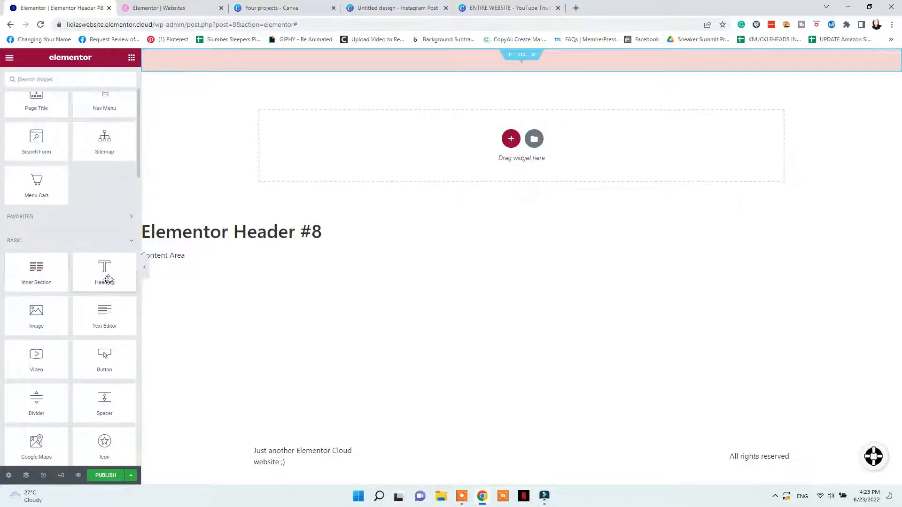
scroll(101, 300, "down", 1)
scroll(97, 328, "down", 1)
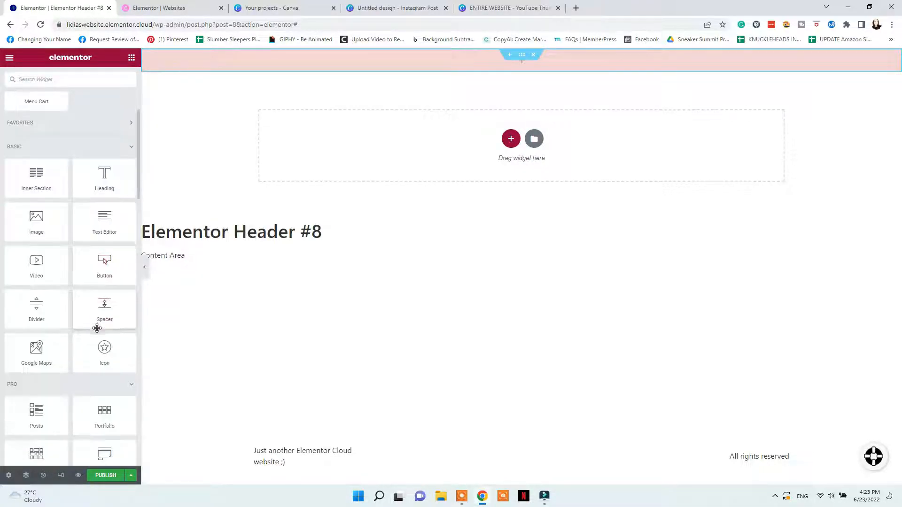
left_click_drag(113, 213, 516, 67)
left_click(71, 80)
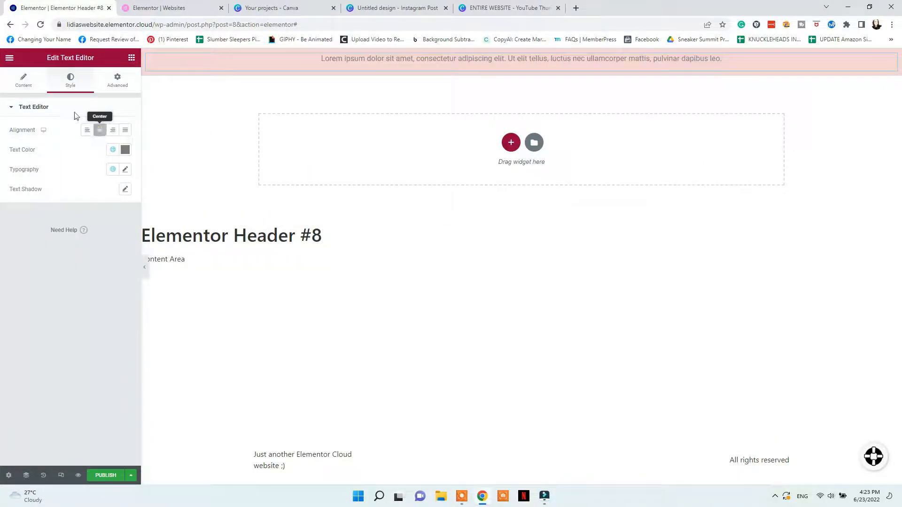
Step: Replace the placeholder text in the header widget with "Get 20% off when you order from New Arrivals!"
left_click(23, 80)
key("ctrl+a")
type("Get 20% o")
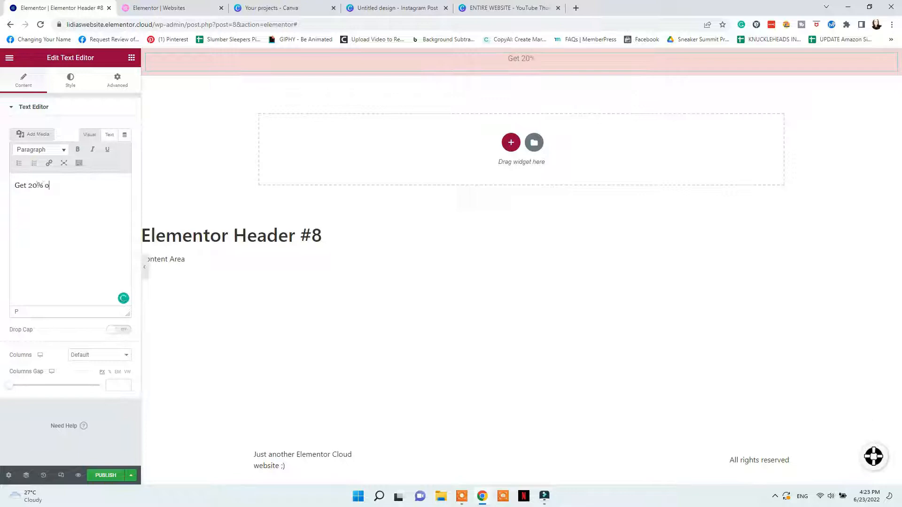
type("ff when you order from New Arrivals!")
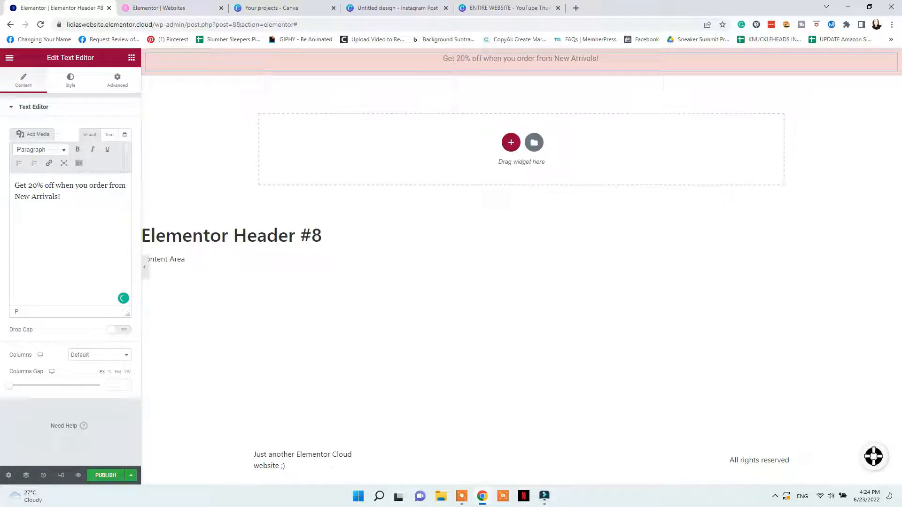
Step: Link the words "New Arrivals!" in the header text to mysite.com/newarrivals
key("shift+Home")
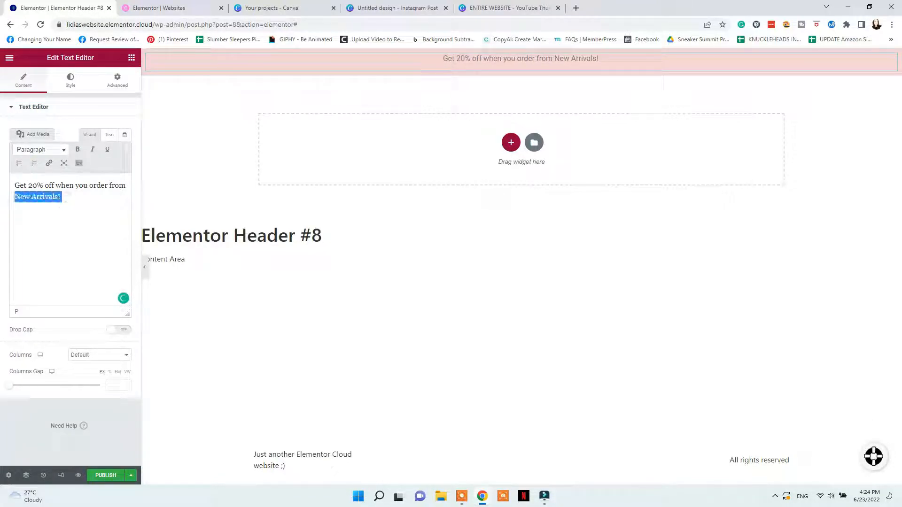
left_click(49, 163)
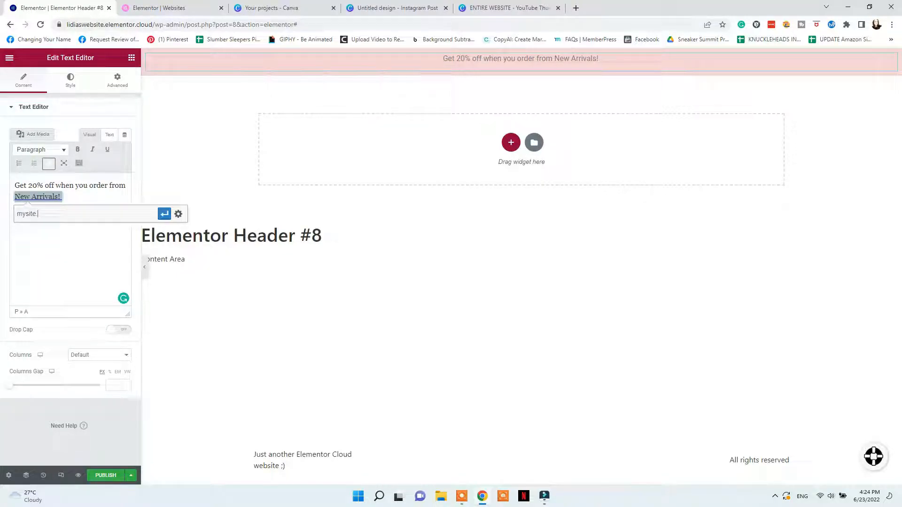
left_click(164, 211)
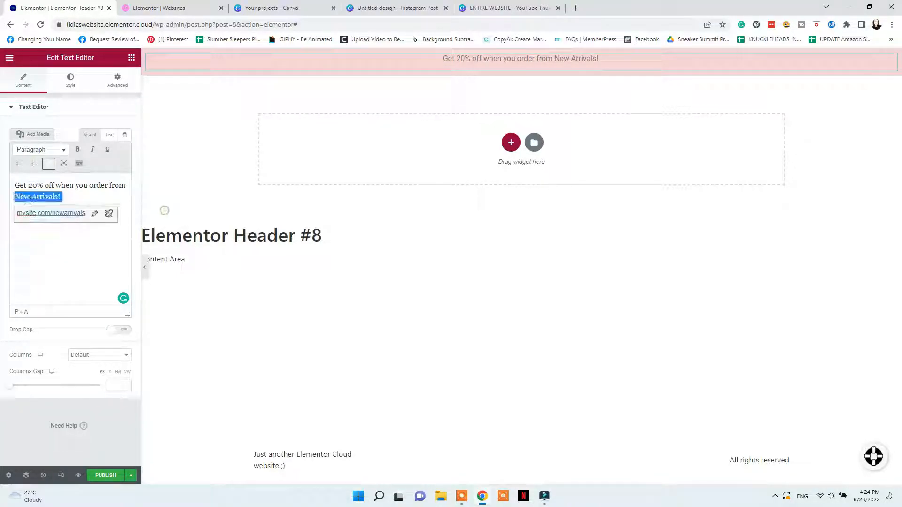
left_click(341, 98)
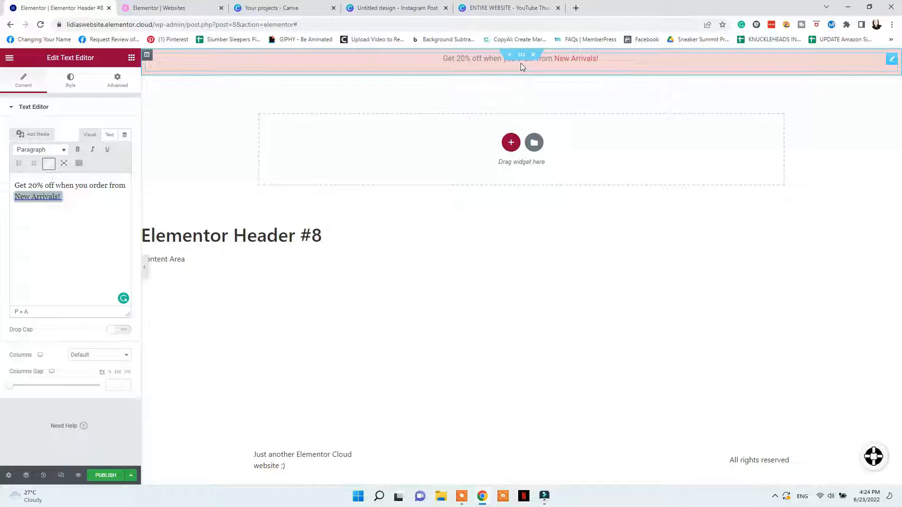
Step: Examine the header text widget's typography, column and advanced settings
left_click(71, 81)
left_click(125, 169)
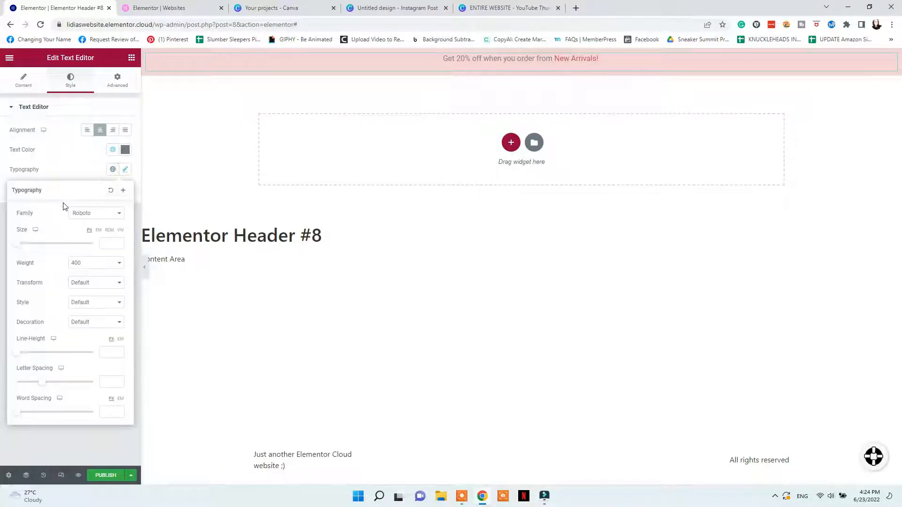
left_click(22, 244)
left_click(72, 153)
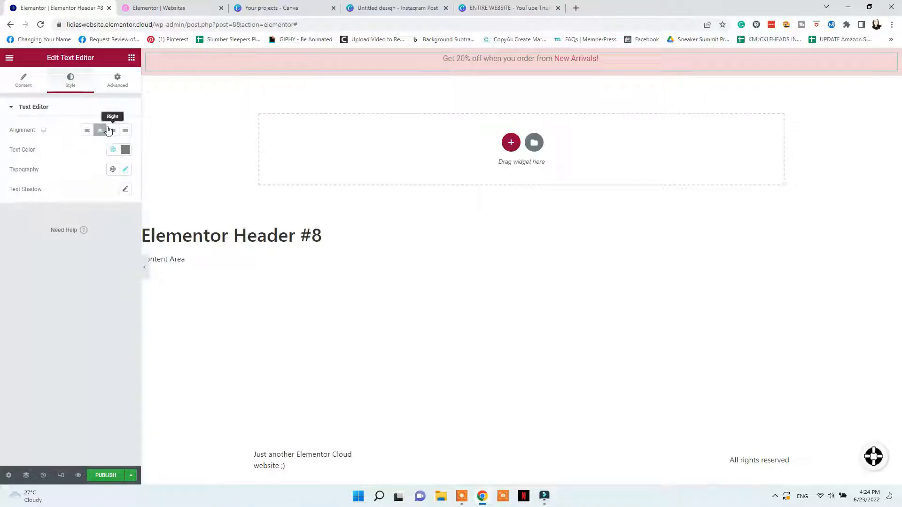
left_click(23, 81)
left_click(93, 355)
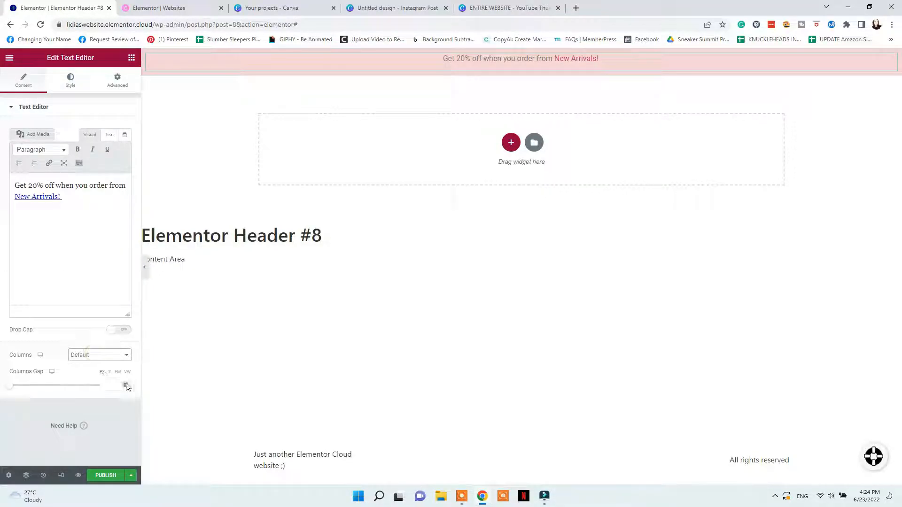
left_click(118, 81)
scroll(70, 211, "down", 2)
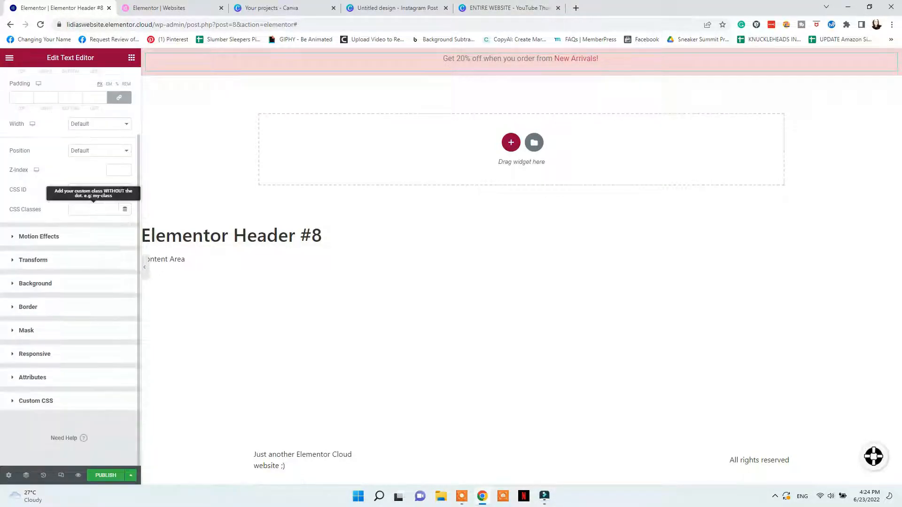
Step: Add a Nav Menu widget to the first column of the three-column header section and assign the Secondary Menu to it
left_click(63, 307)
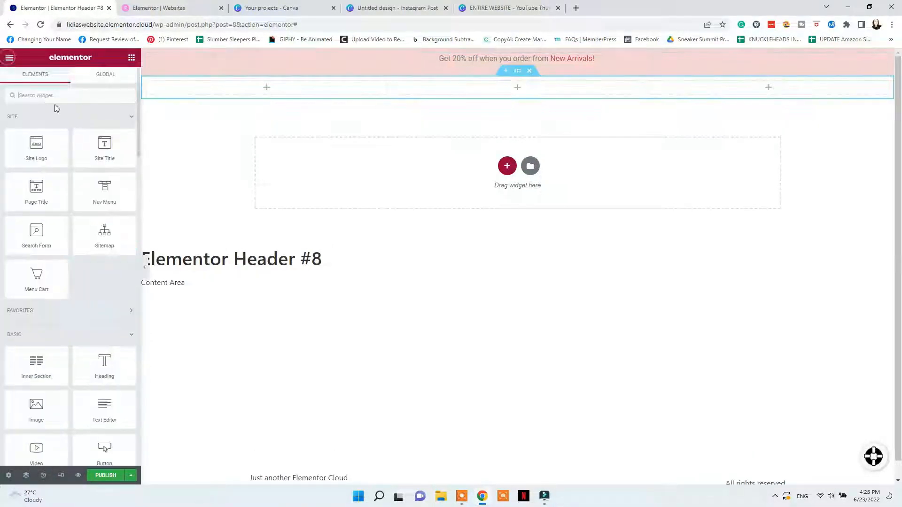
left_click_drag(102, 191, 270, 92)
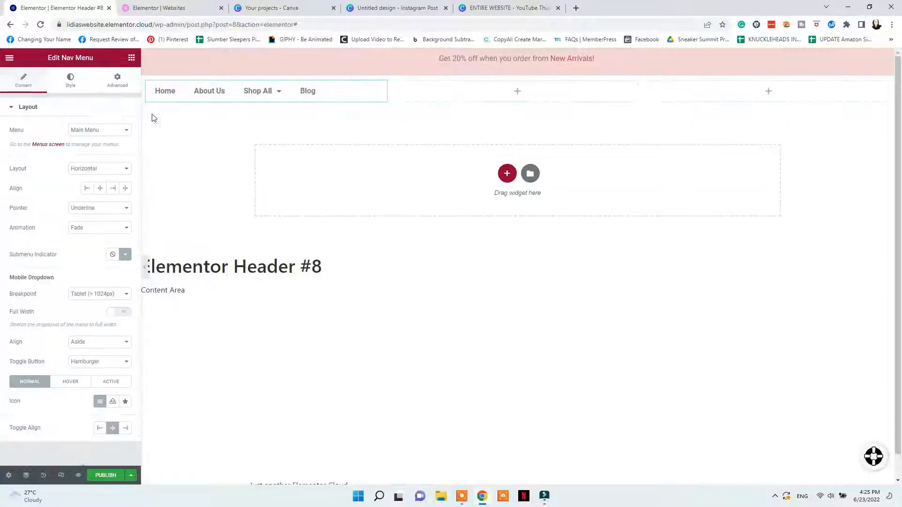
left_click(99, 129)
left_click(100, 137)
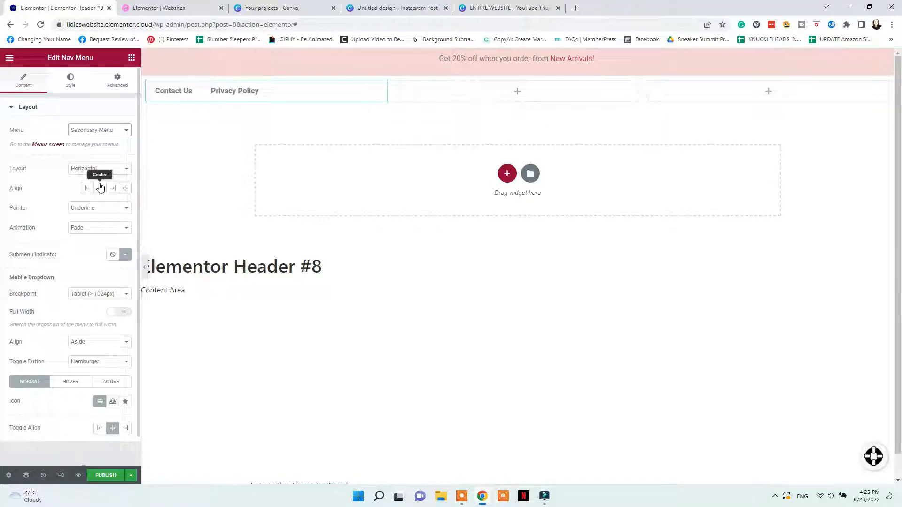
Step: Align the secondary nav menu left and set its pointer to None
left_click(89, 188)
left_click(88, 210)
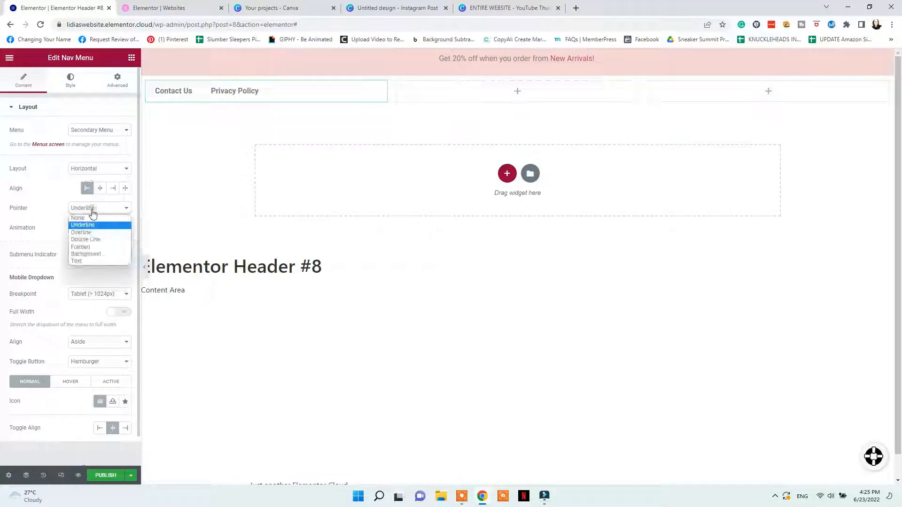
left_click(88, 218)
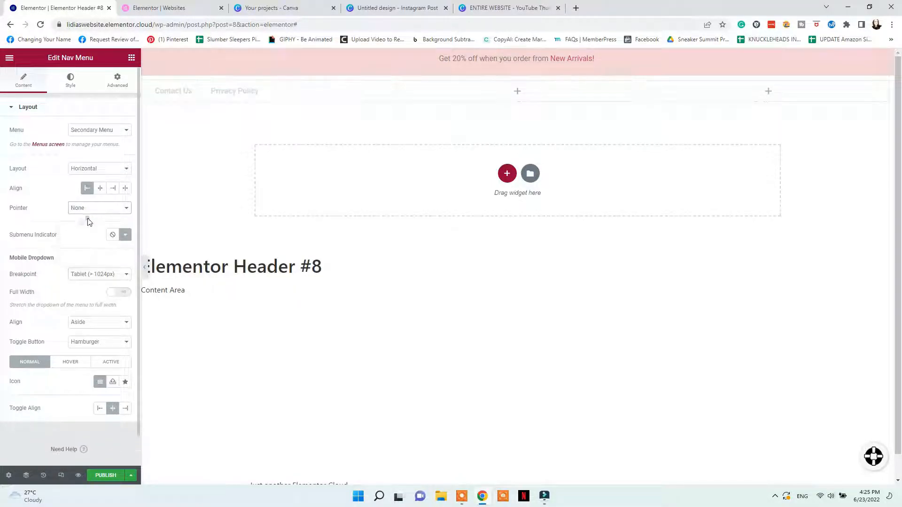
Step: Style the secondary menu with near-black text, a smaller font size and the Risque font family
left_click(71, 80)
left_click(125, 169)
left_click(18, 270)
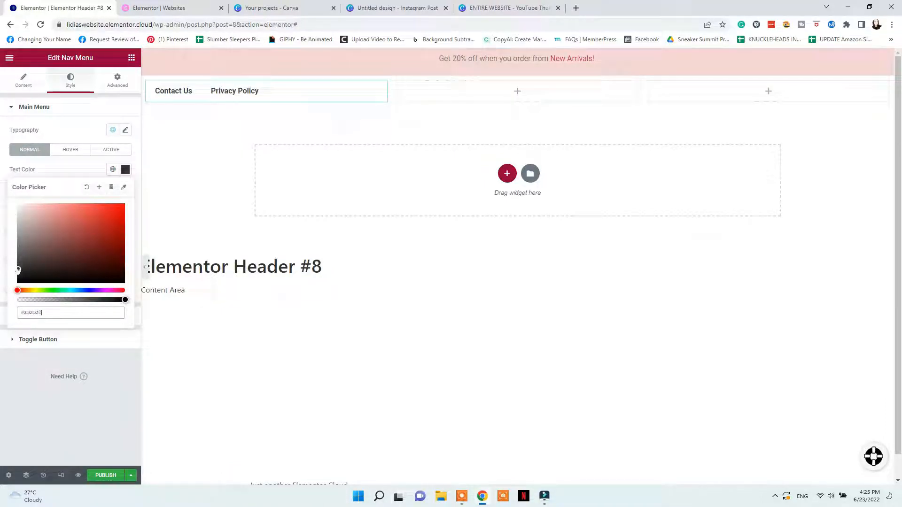
left_click(126, 131)
left_click_drag(16, 207, 21, 208)
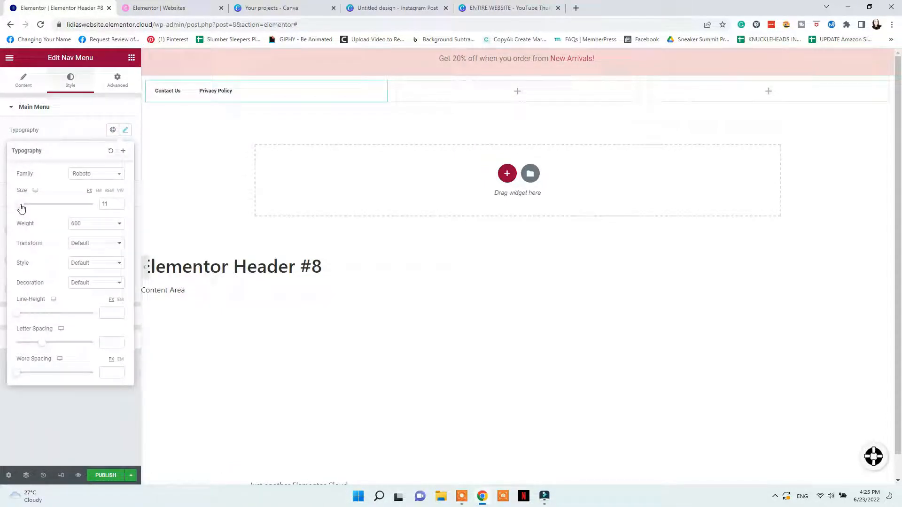
left_click(99, 175)
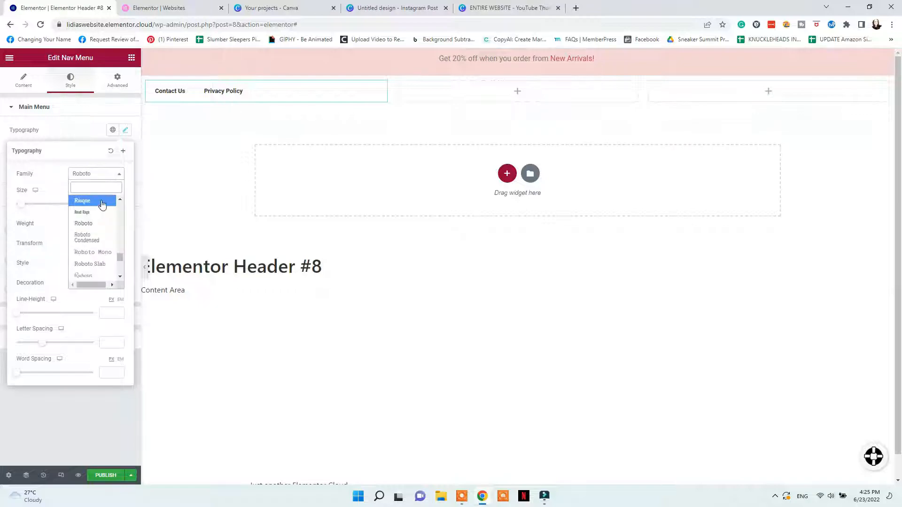
left_click(102, 202)
left_click(104, 175)
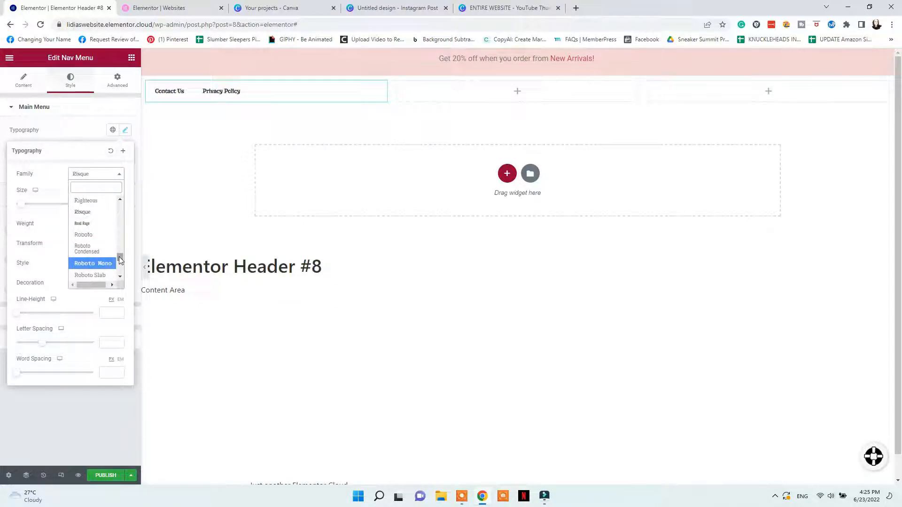
Step: Set the secondary menu's hover text color to a muted grey
left_click(71, 81)
left_click(70, 150)
left_click(125, 170)
left_click_drag(20, 227, 21, 236)
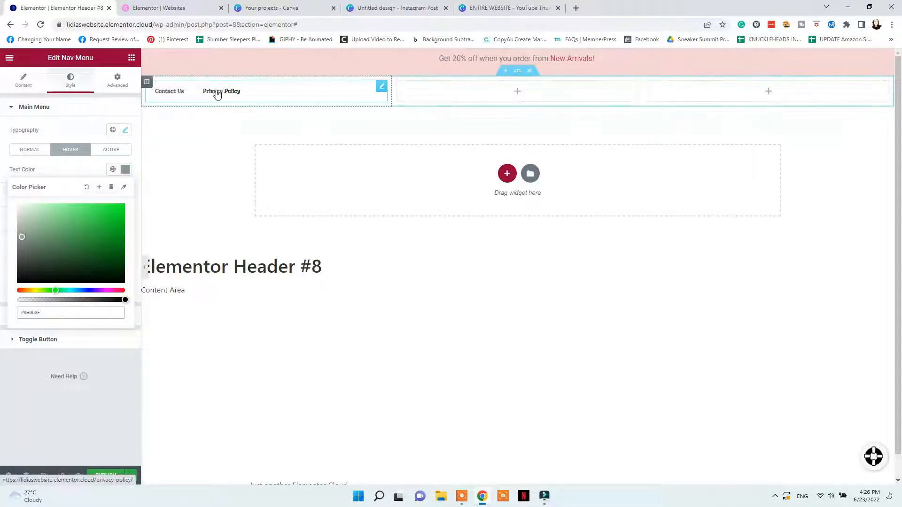
Step: Add a Social Icons widget to the third column of the header section
left_click(9, 59)
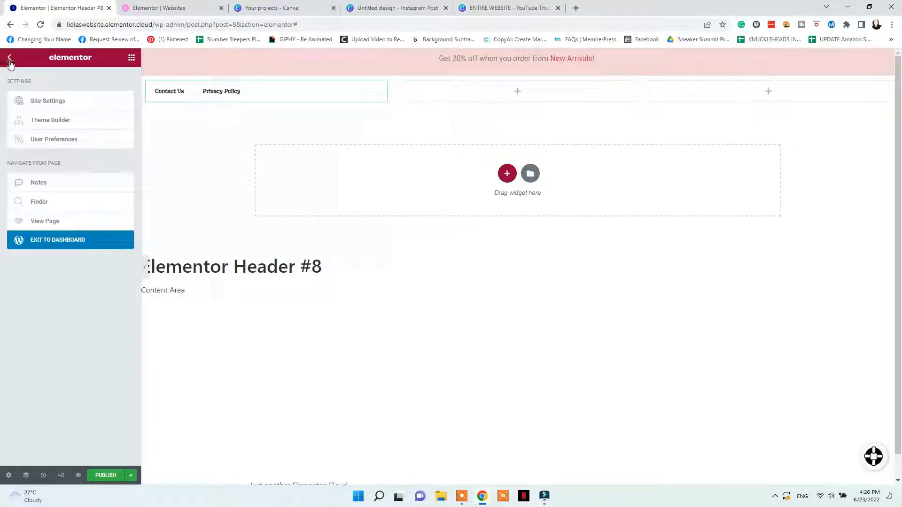
left_click(9, 60)
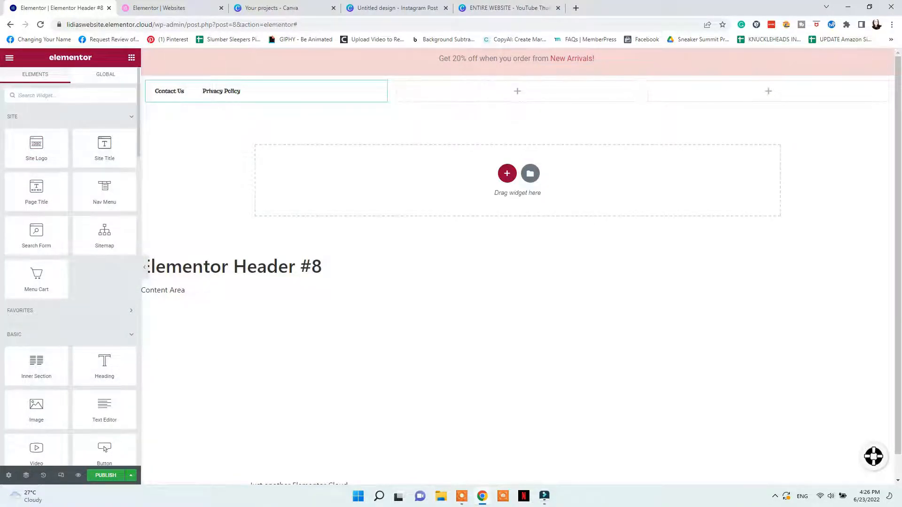
type("icon")
left_click_drag(101, 172, 765, 93)
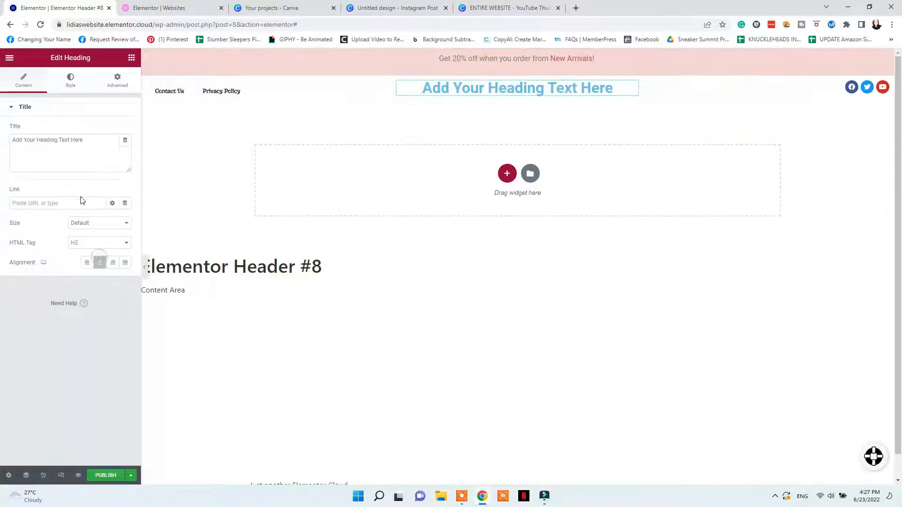
Step: Change the middle column's heading to "Kids' Haven" and set its typography to the Risque font at 107 px
left_click_drag(83, 140, 12, 140)
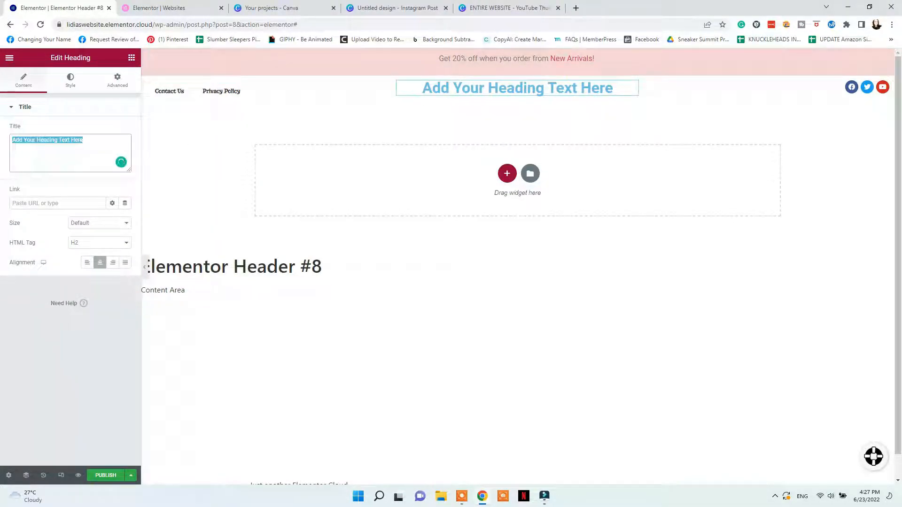
type("Kids' Haven")
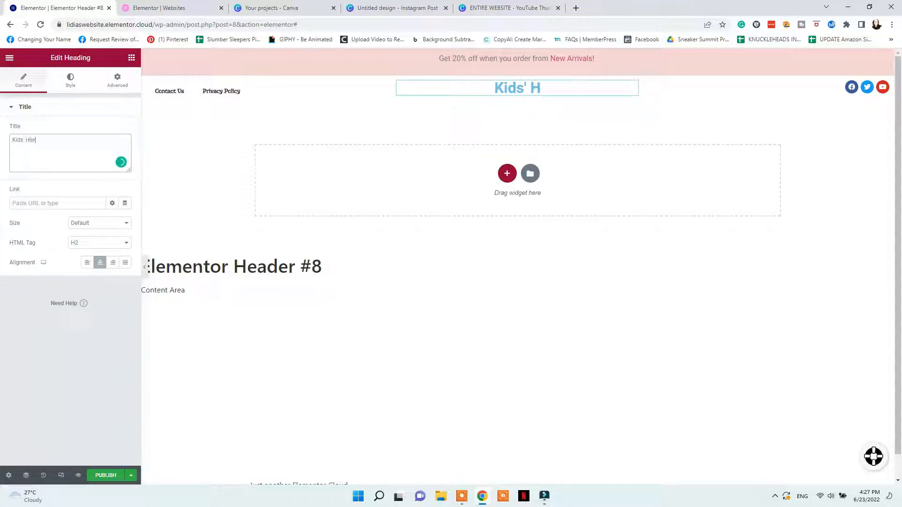
left_click(71, 80)
left_click(125, 149)
left_click(94, 193)
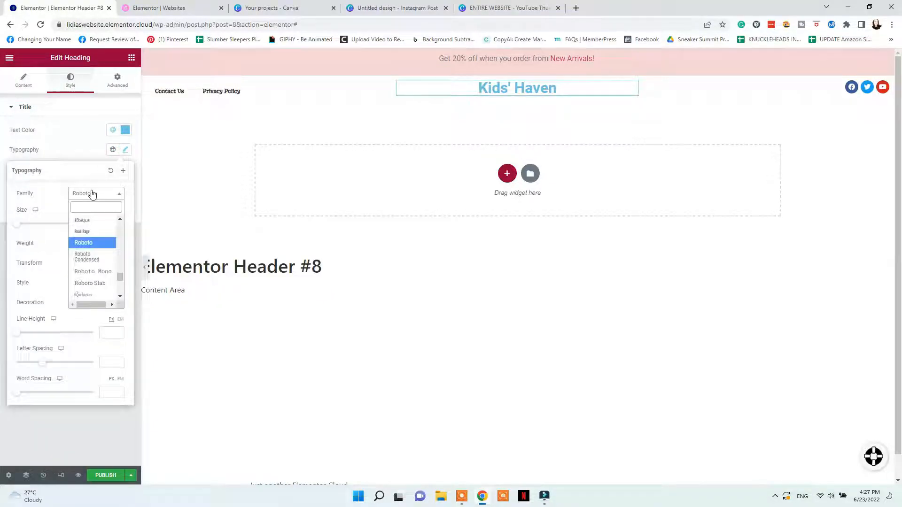
left_click(92, 218)
left_click_drag(20, 226, 61, 224)
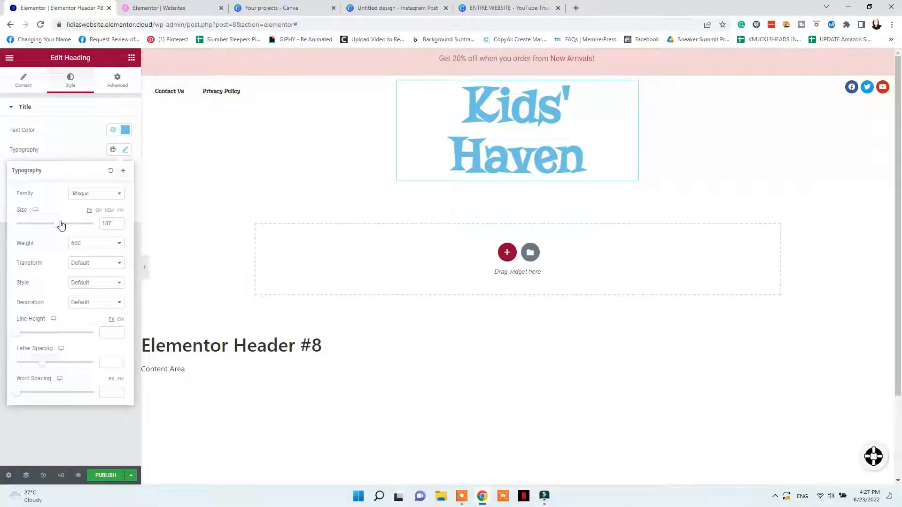
left_click(86, 146)
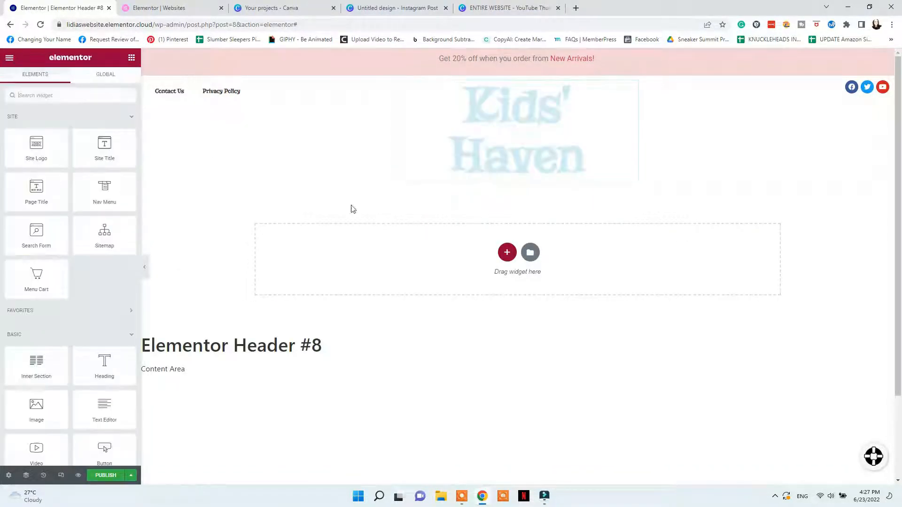
Step: Add a full-width one-column section below the store title and place a centered Nav Menu widget in it
left_click(507, 252)
left_click(390, 276)
double_click(10, 58)
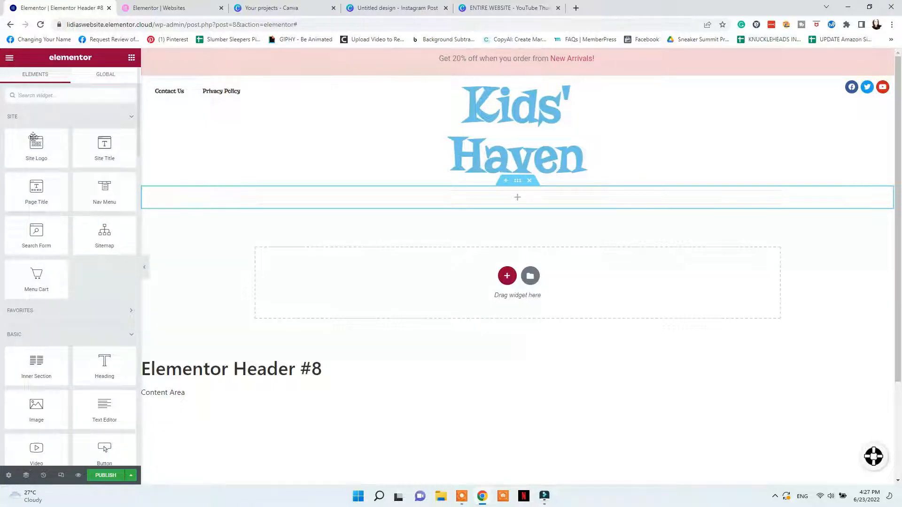
left_click_drag(100, 189, 493, 201)
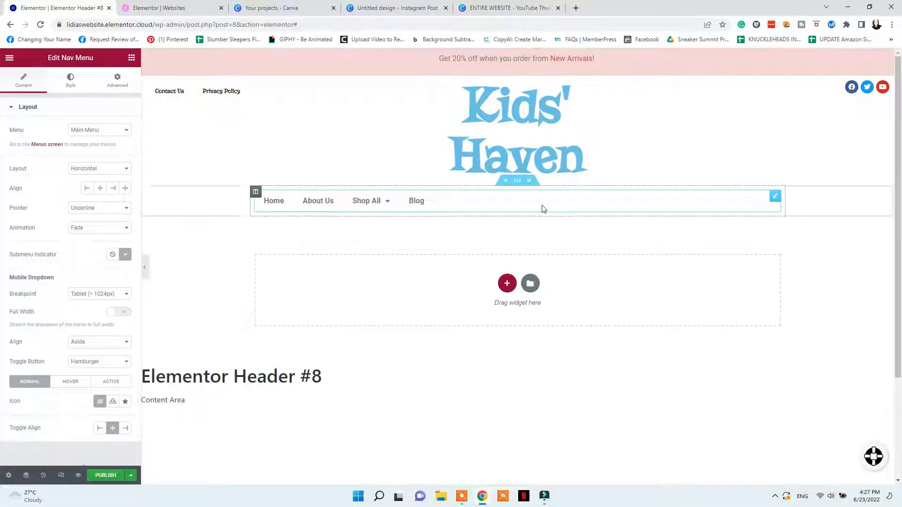
left_click(100, 187)
left_click(517, 180)
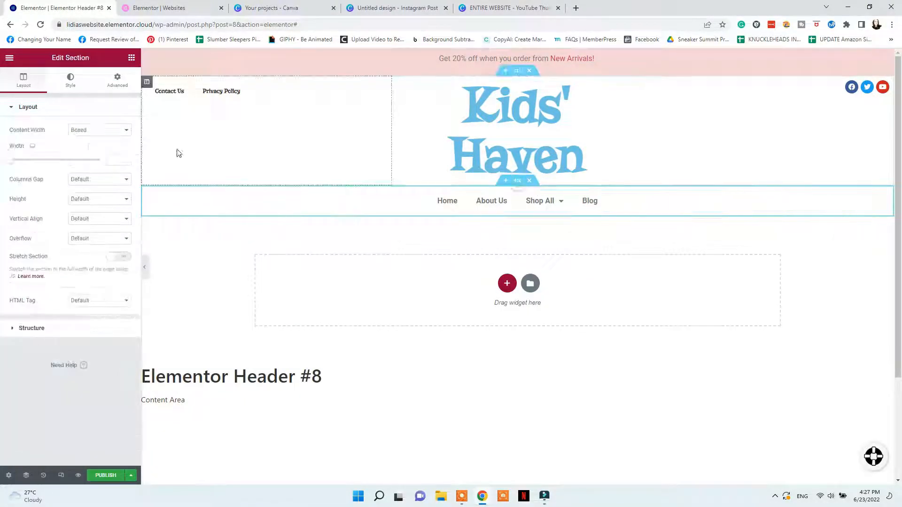
Step: Copy the styled secondary nav menu into the new section and delete the unstyled nav menu there
right_click(258, 89)
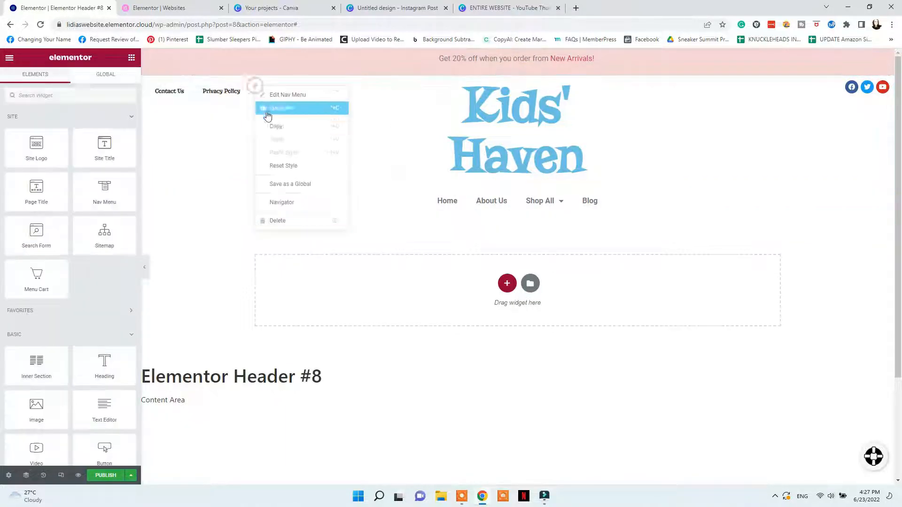
left_click(282, 125)
right_click(346, 201)
left_click(392, 250)
right_click(475, 197)
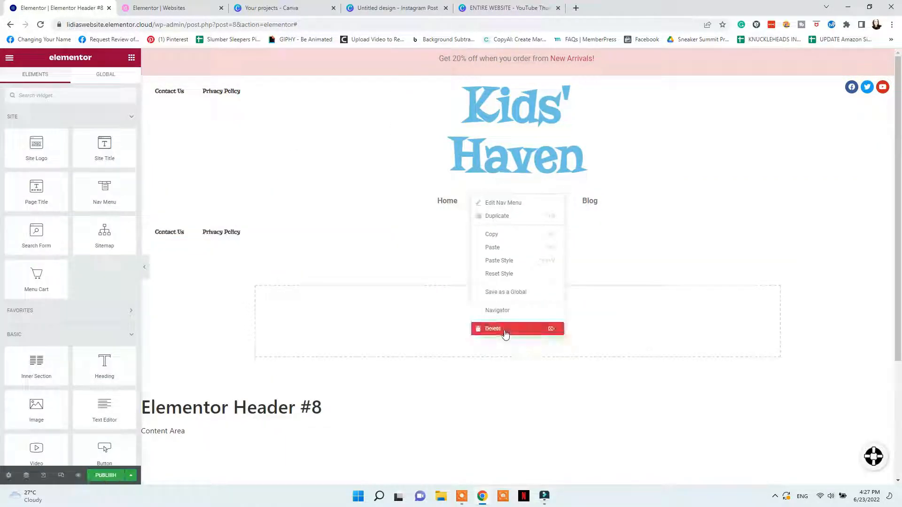
left_click(503, 328)
Step: Switch the pasted nav menu to the Main Menu and center it
left_click(275, 202)
left_click(96, 129)
left_click(90, 144)
left_click(100, 188)
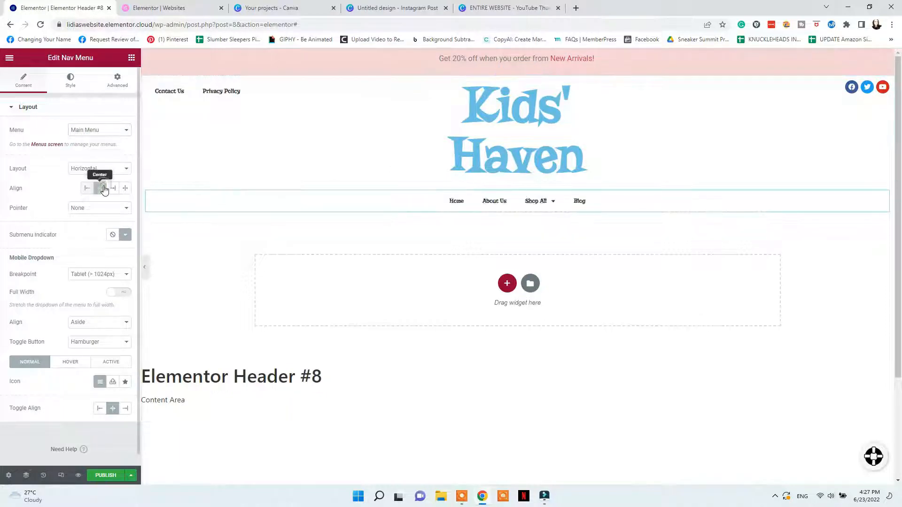
Step: Enlarge the main menu's font size in its typography settings
left_click(70, 84)
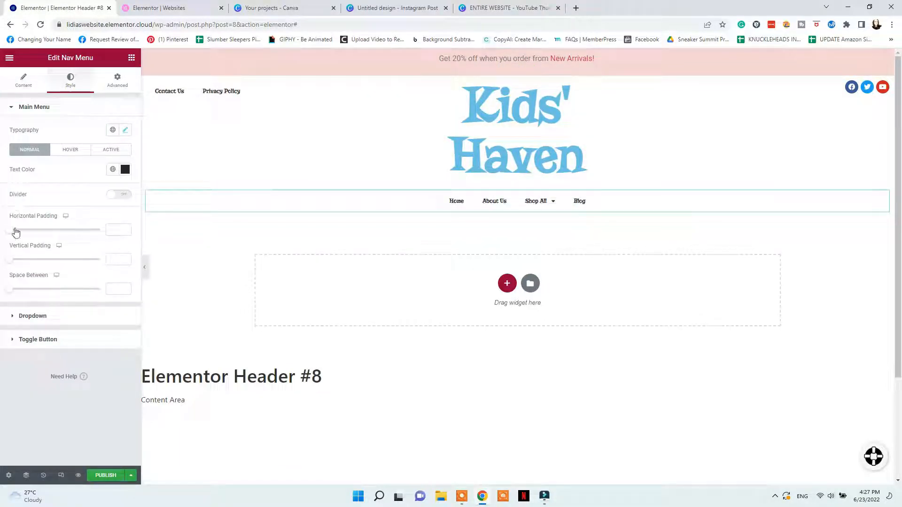
left_click(124, 132)
left_click_drag(23, 204, 28, 205)
left_click(78, 136)
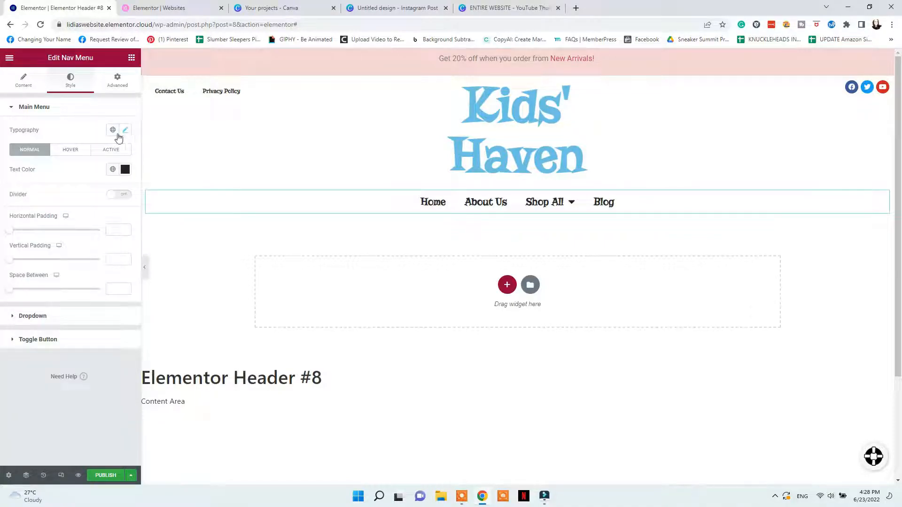
left_click(78, 150)
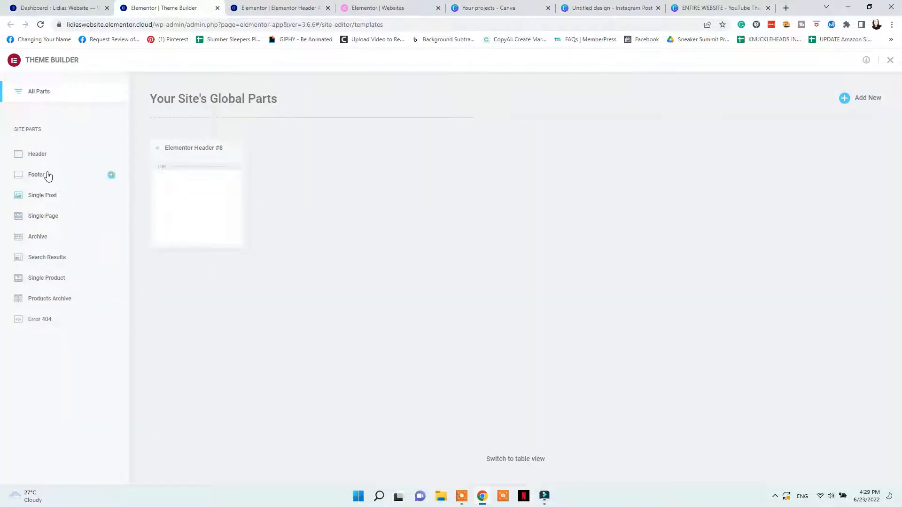
Step: Try to open the Theme Builder's Footer part in a new browser tab
right_click(47, 176)
left_click(62, 179)
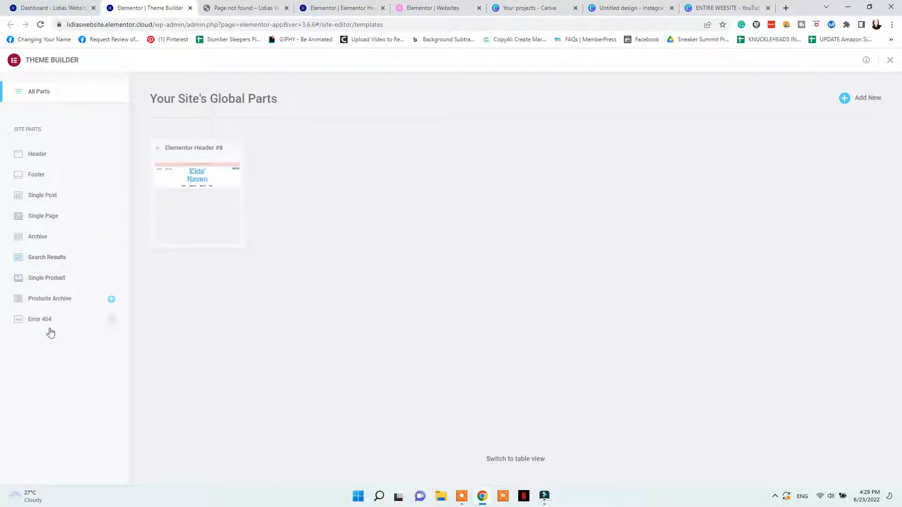
left_click(230, 7)
left_click(160, 8)
Step: Create a new footer in the Theme Builder and insert the dark library block with a row of social icons
left_click(37, 175)
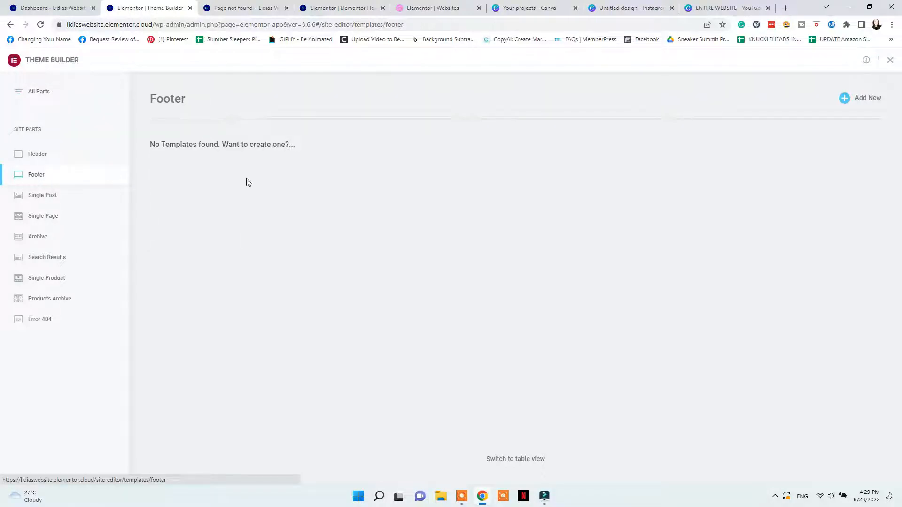
left_click(850, 101)
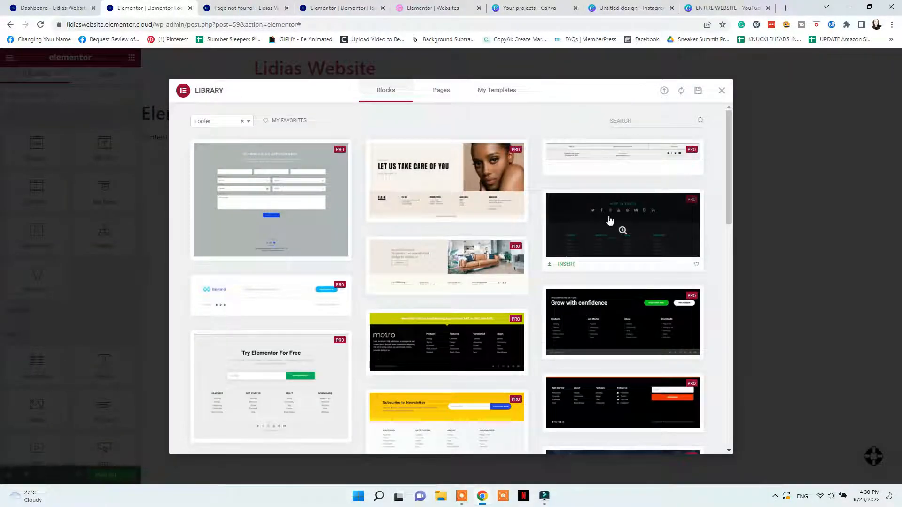
left_click(565, 264)
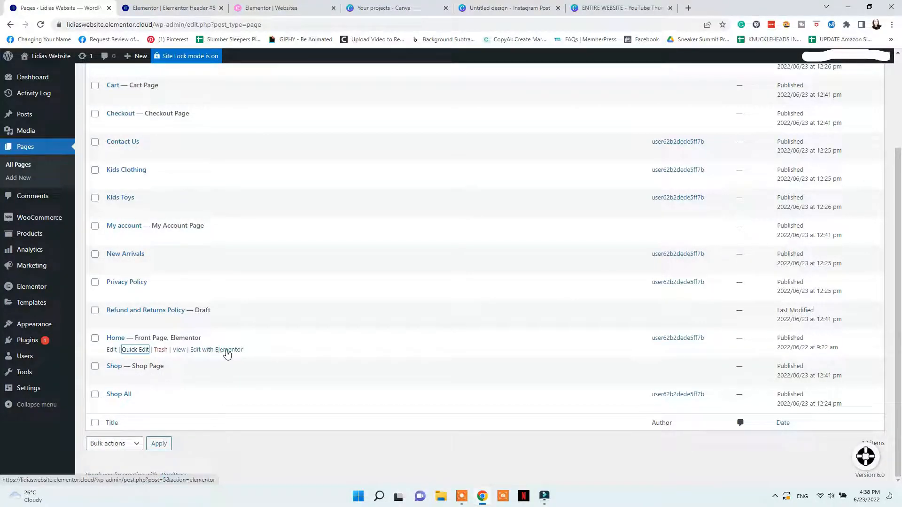
Step: Open the Home page for editing with Elementor and view the header template in the Theme Builder
left_click(216, 351)
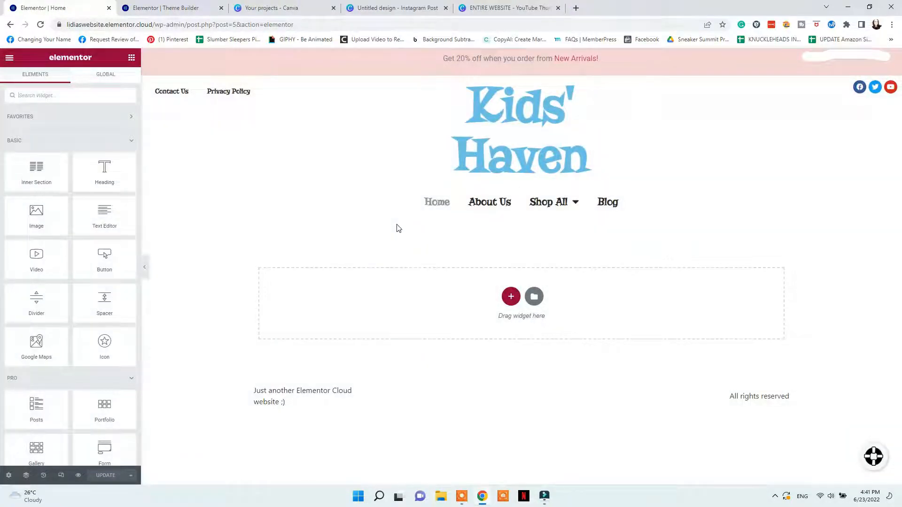
mouse_move(588, 210)
left_click(163, 7)
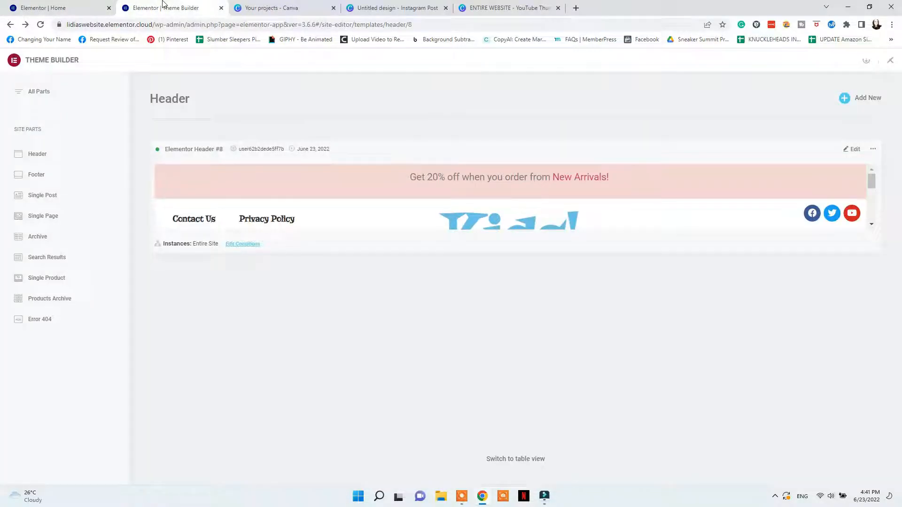
Step: Add a one-column section to the Home page with an Image widget showing the photo of the child with toys from the media library
left_click(66, 5)
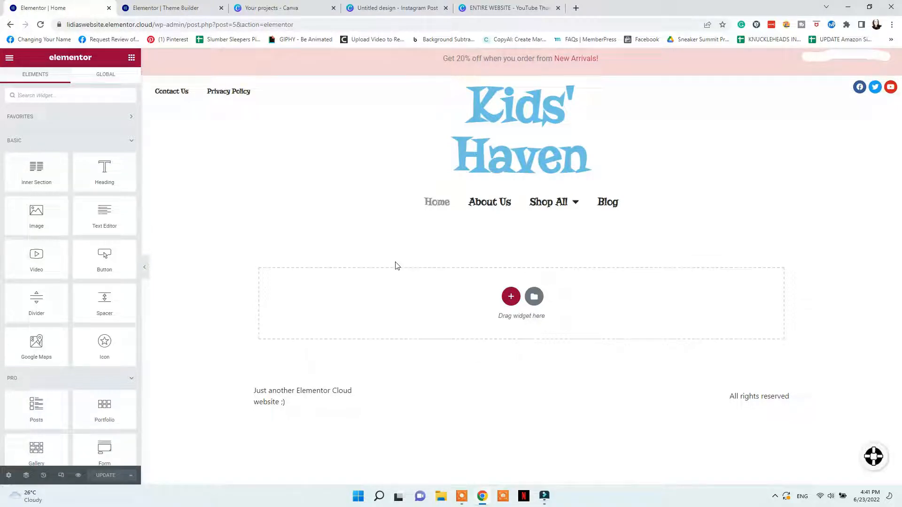
left_click(511, 298)
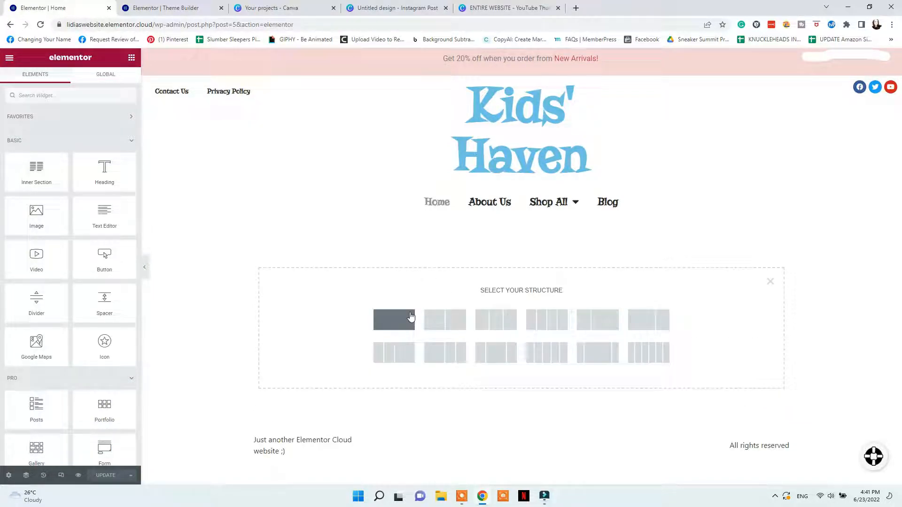
left_click(413, 313)
left_click(522, 230)
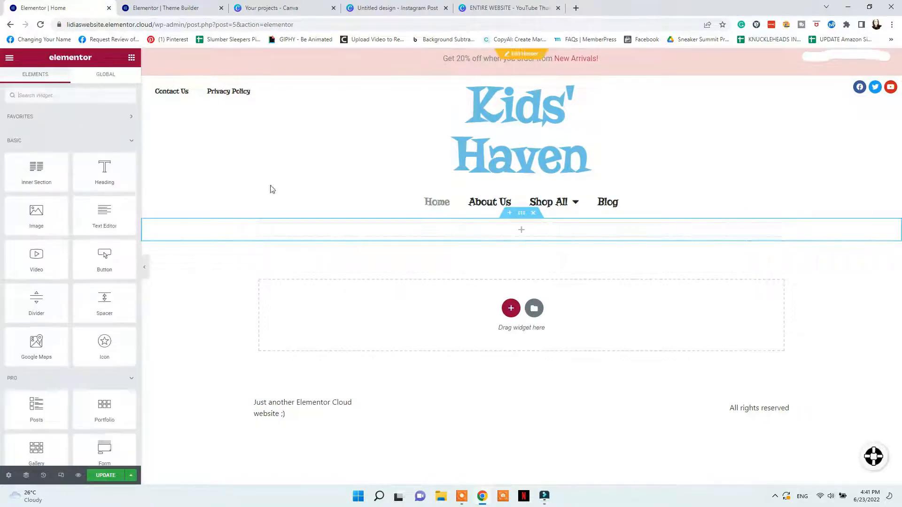
left_click_drag(36, 216, 504, 233)
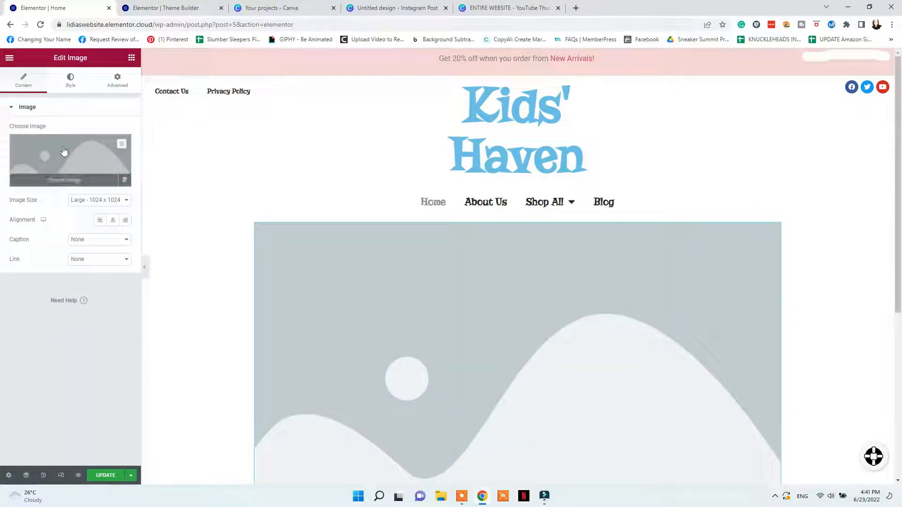
left_click(65, 150)
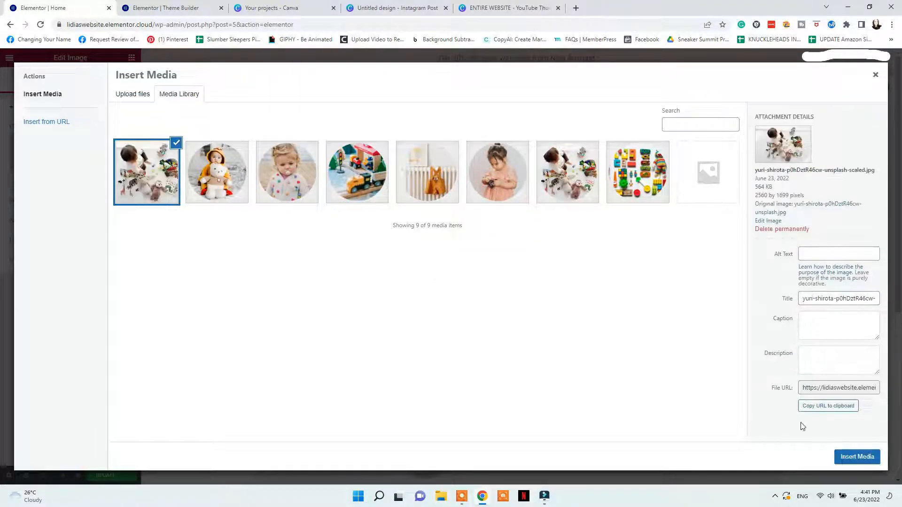
left_click(856, 456)
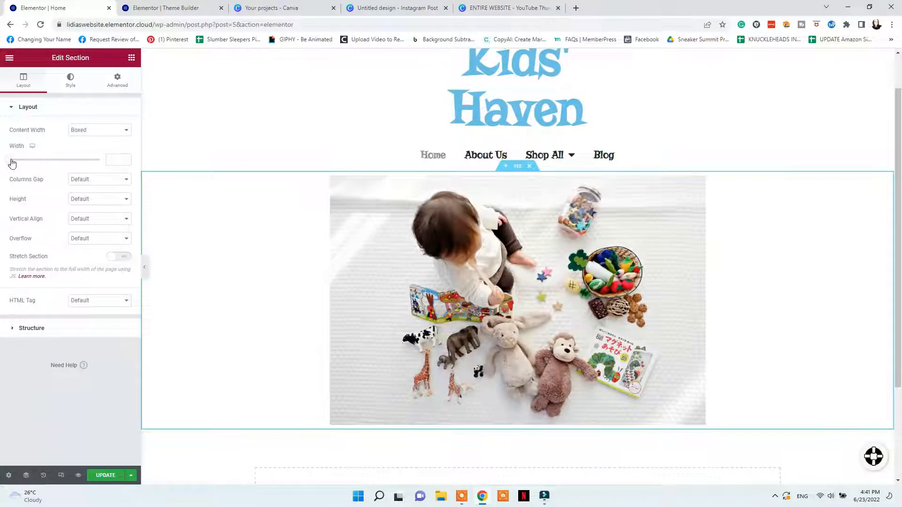
Step: Try the Thumbnail and 1536x1536 presets as the banner image's size
left_click(28, 85)
left_click(425, 301)
left_click(118, 200)
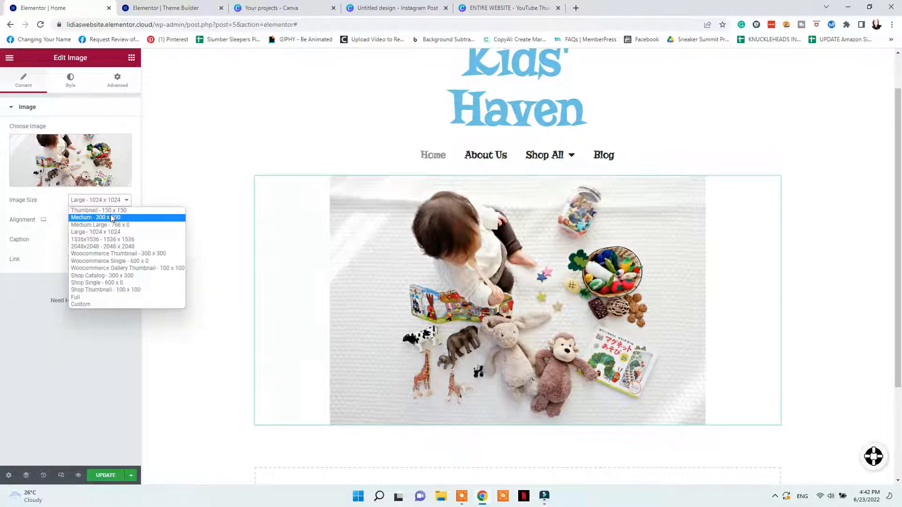
left_click(111, 210)
left_click(106, 201)
left_click(102, 239)
Step: Apply a custom image size of 1000 x 500 to the banner image
left_click(105, 201)
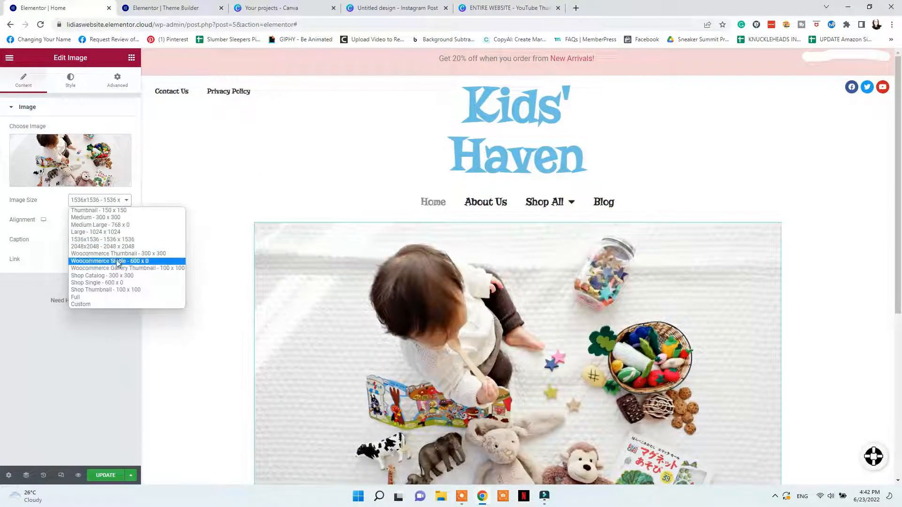
left_click(117, 303)
type("1")
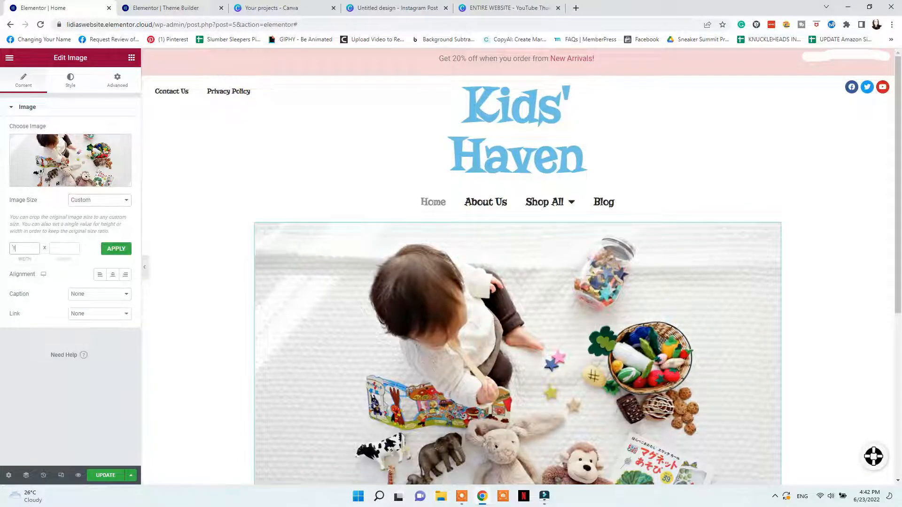
type("000")
key("Tab")
left_click(117, 251)
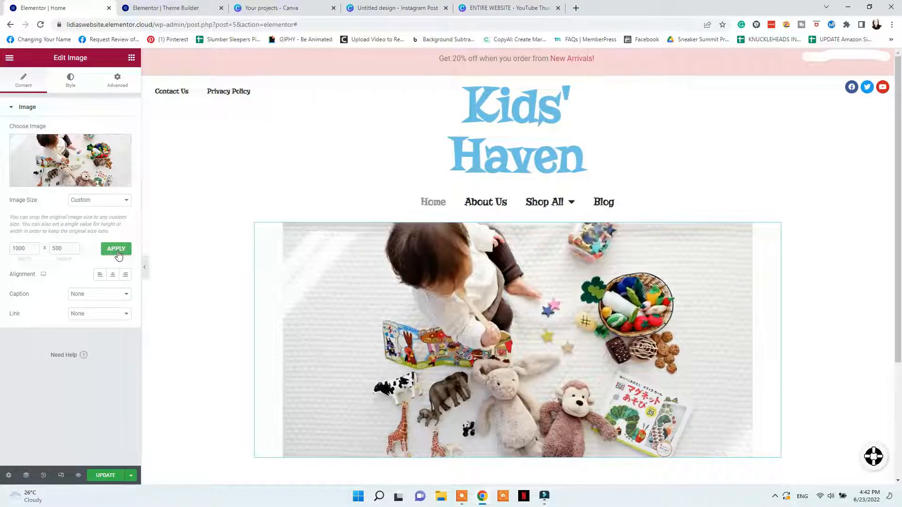
Step: Set the content width of the banner image's section to Full Width
left_click(518, 213)
left_click(96, 130)
left_click(88, 148)
scroll(397, 311, "down", 2)
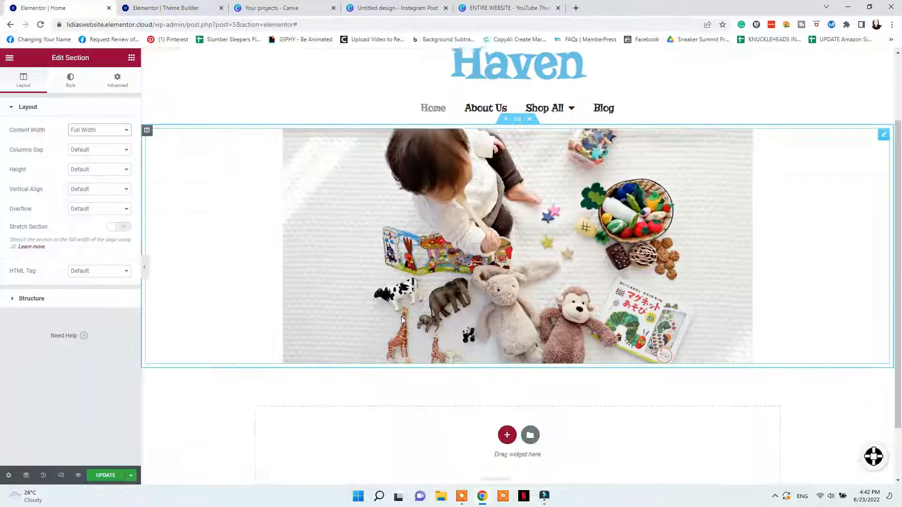
scroll(397, 312, "up", 2)
Step: Stretch the banner image to a width of 100% in its style settings and update the page
left_click(280, 241)
left_click(70, 80)
left_click_drag(12, 141, 100, 141)
scroll(164, 243, "down", 2)
scroll(164, 243, "up", 2)
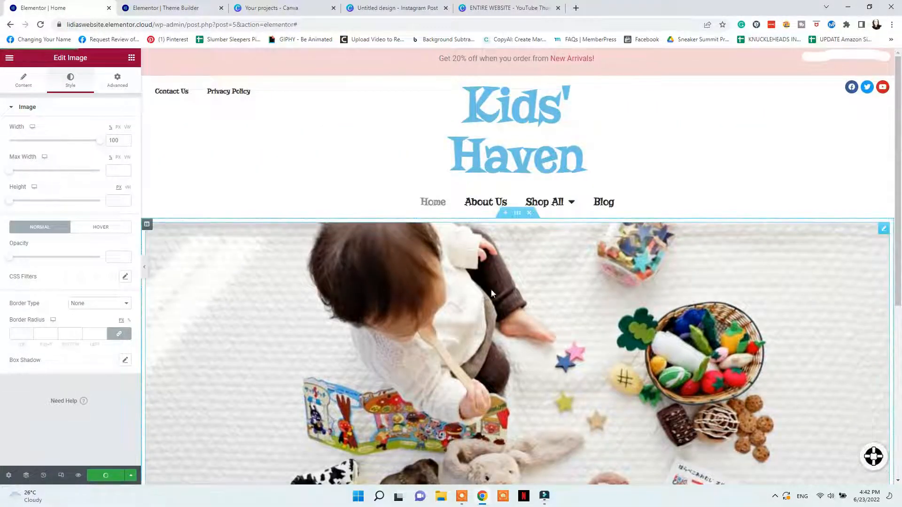
scroll(494, 261, "down", 5)
scroll(495, 260, "up", 5)
scroll(494, 260, "down", 5)
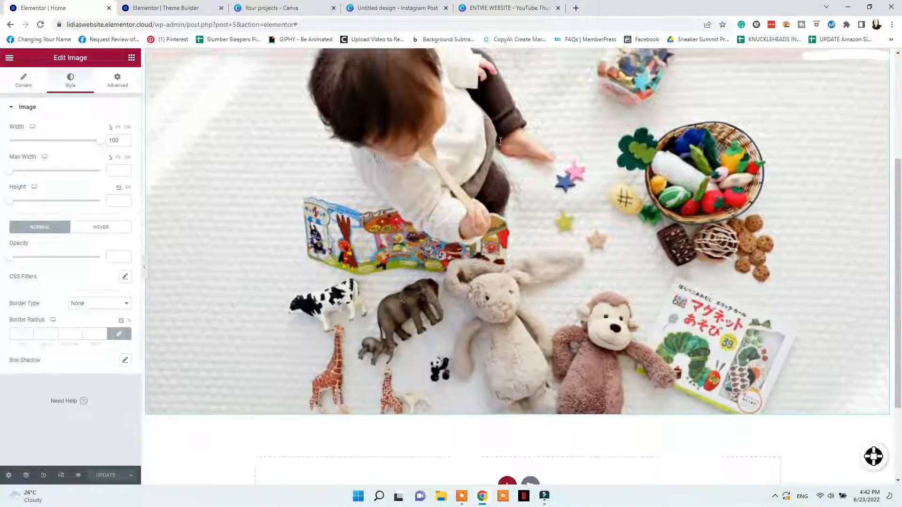
Step: Add a Heading widget in a new section below the banner image and title it "About Our Brand"
left_click(131, 57)
left_click_drag(100, 177, 348, 349)
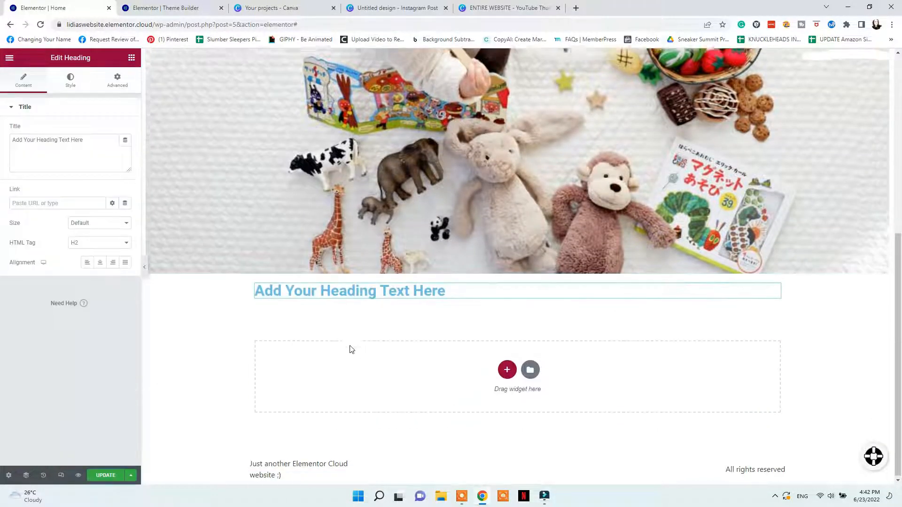
triple_click(38, 140)
type("About Our Brand")
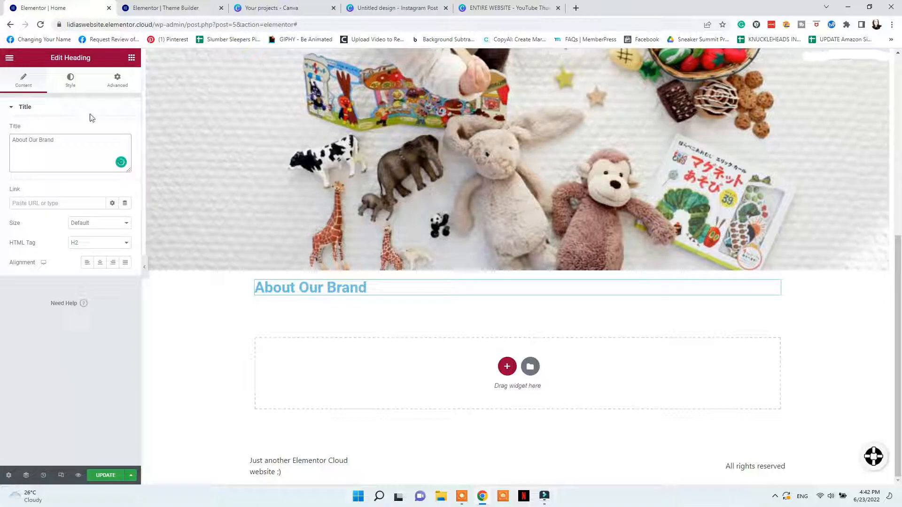
Step: Style the "About Our Brand" heading in the Risque font at a larger size and center it
left_click(70, 80)
left_click(125, 149)
left_click(95, 193)
left_click(92, 221)
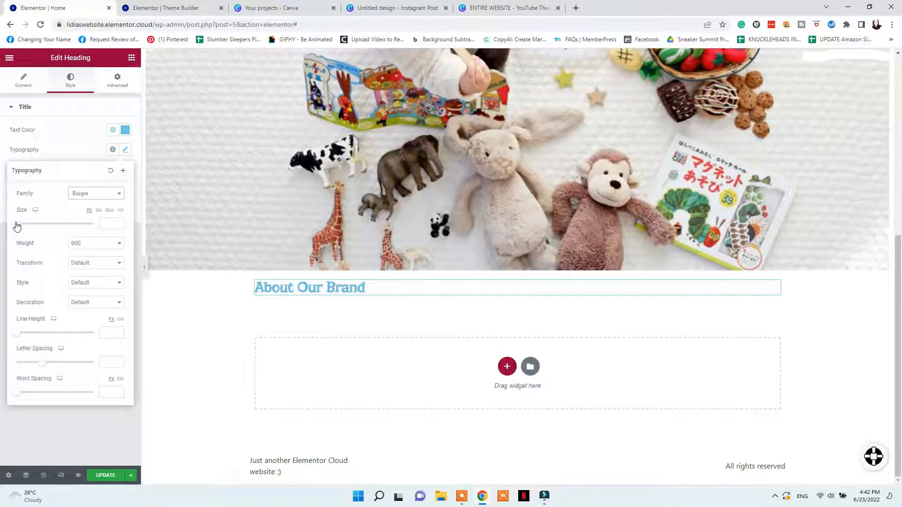
left_click(23, 80)
left_click(99, 263)
Step: Add a Text Editor widget below the "About Our Brand" heading and center its text
left_click(132, 57)
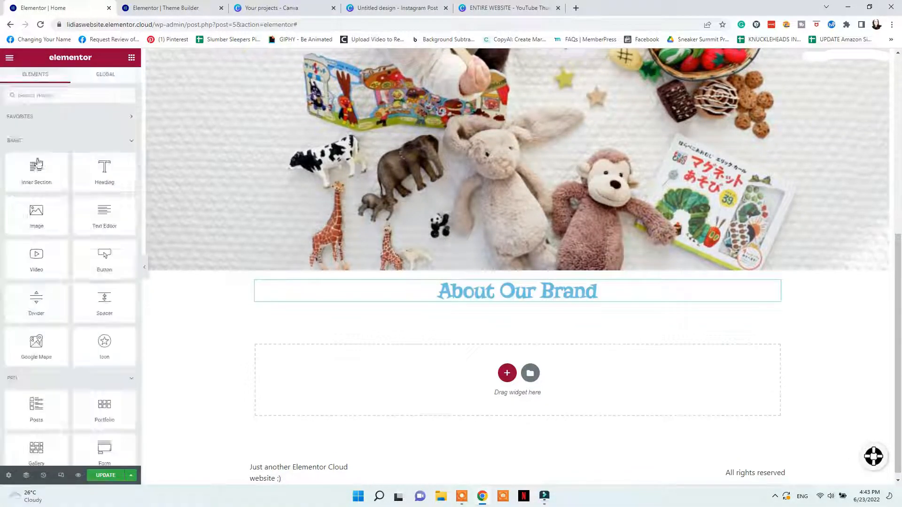
left_click_drag(100, 221, 470, 399)
left_click(70, 80)
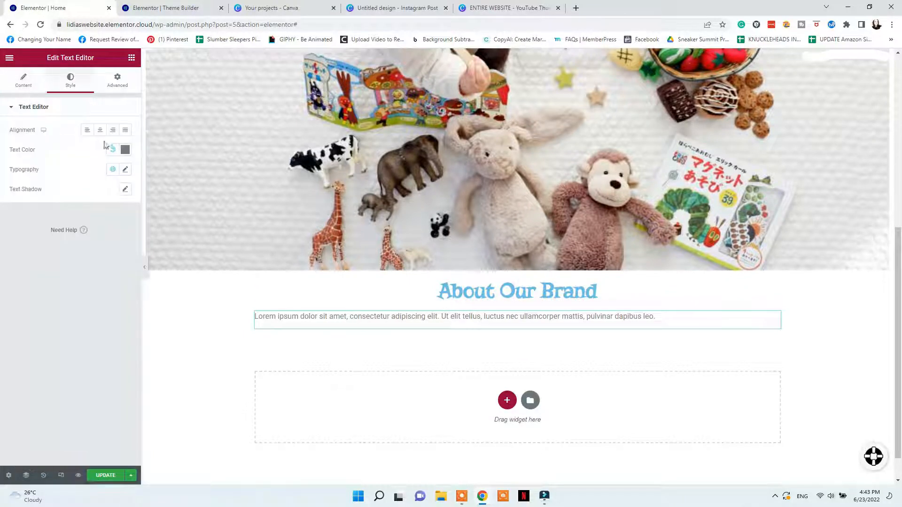
left_click(23, 79)
Step: Replace the placeholder text with "Our brand focuses on bringing the best organic kids clothing & fun toys you can't find everywhere!"
triple_click(70, 196)
type("Our brand docuses on bringing the best rgani")
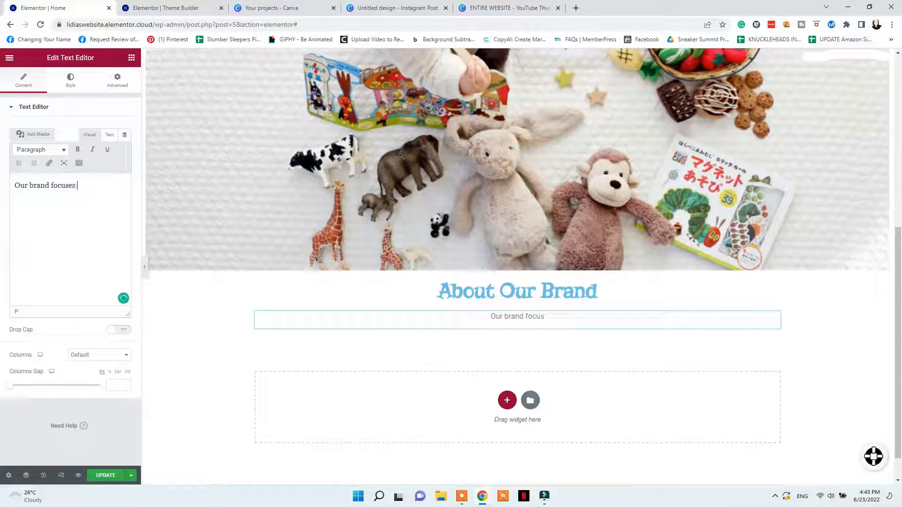
key("BackSpace")
key("BackSpace")
key("BackSpace")
key("BackSpace")
key("BackSpace")
type("organ")
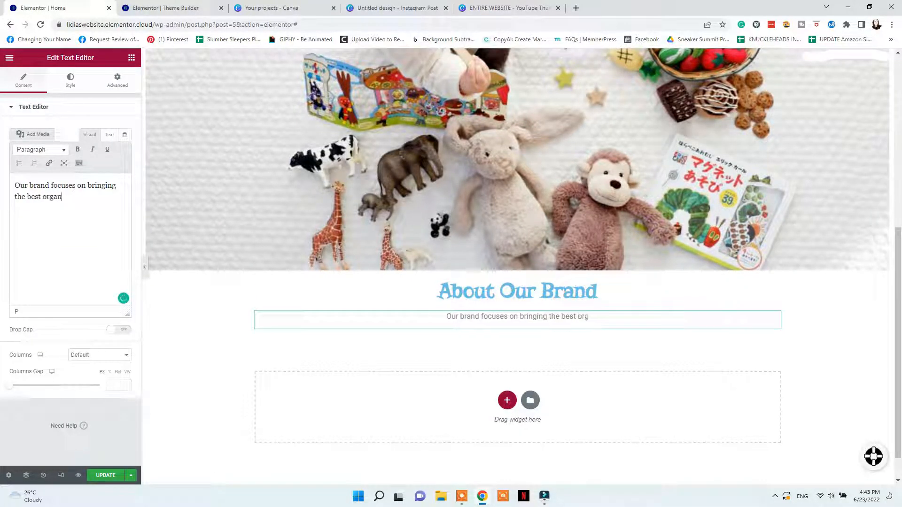
type("ic kids clothing & fun to")
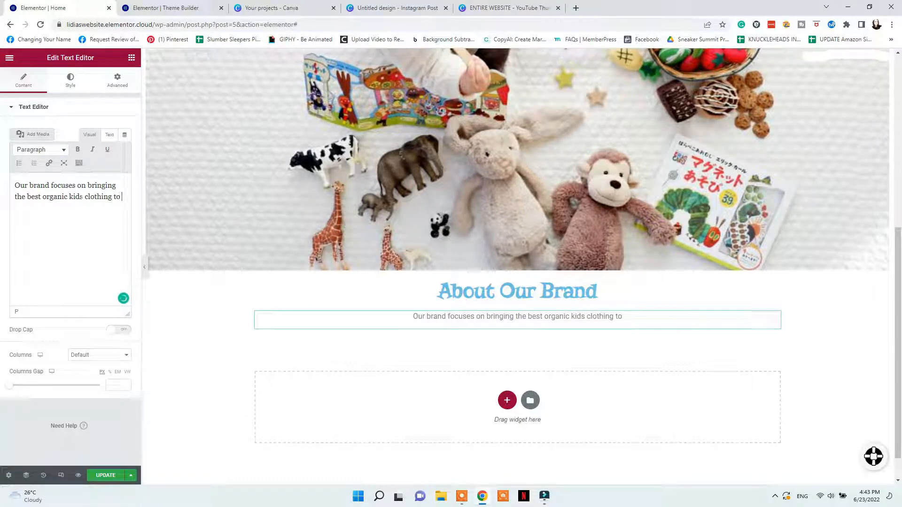
type("ys you can't find everywhere!")
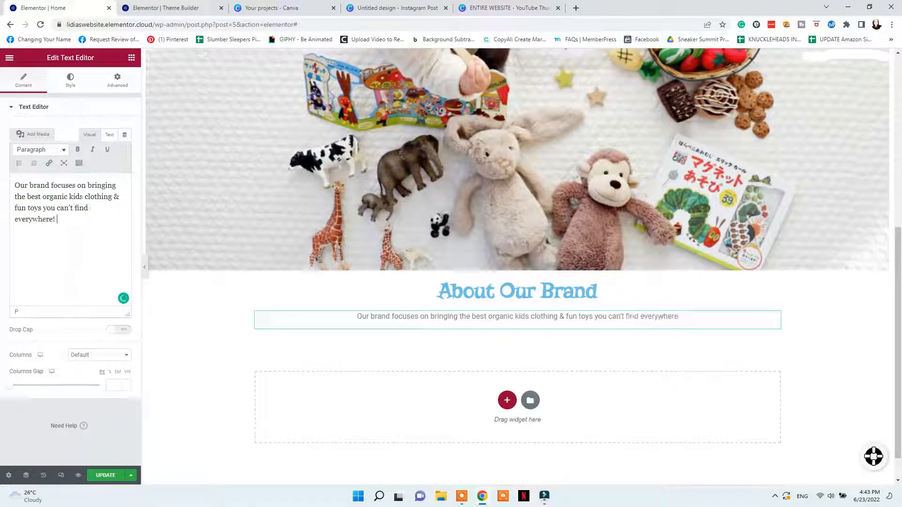
Step: Add the paragraph "Write a lot more about your Brand here, describing its mission." and correct "kids" to "kids'" in the first paragraph
key("Return")
type("Write a")
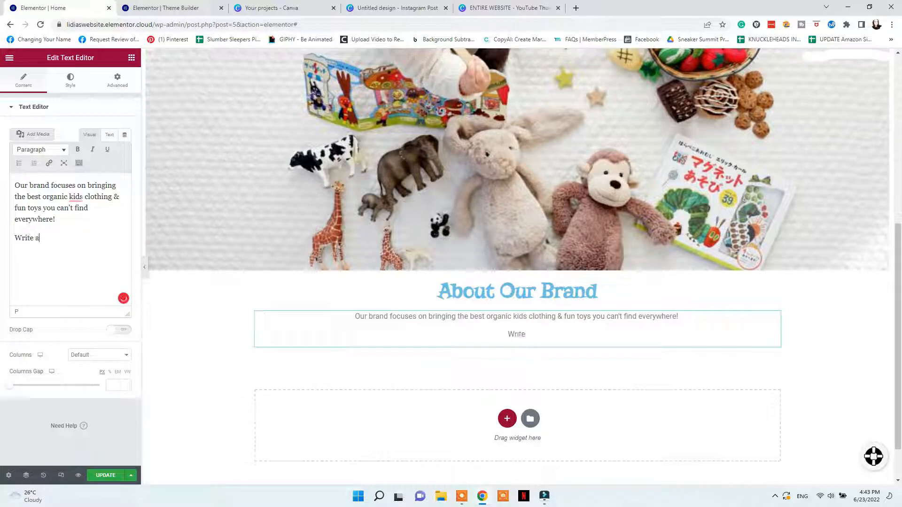
type(" lot more about your Brand here, describing")
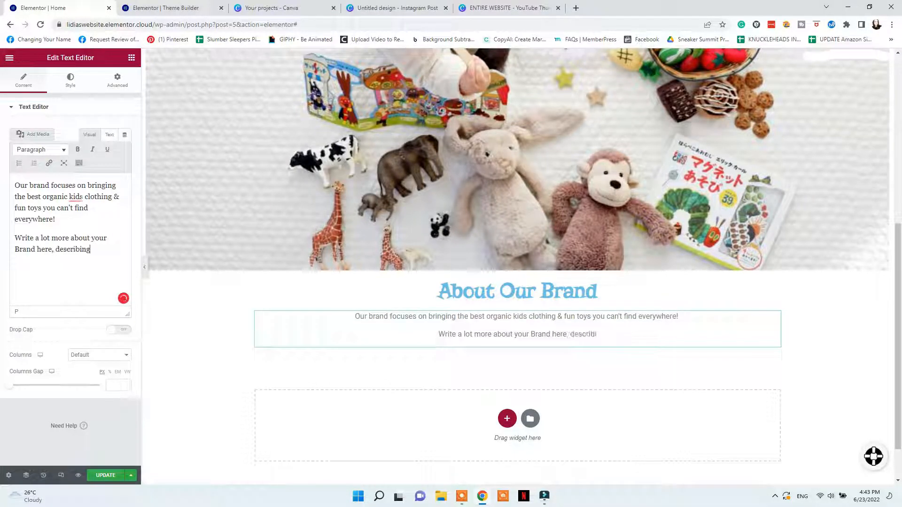
type(" its mission.")
mouse_move(76, 197)
left_click(79, 229)
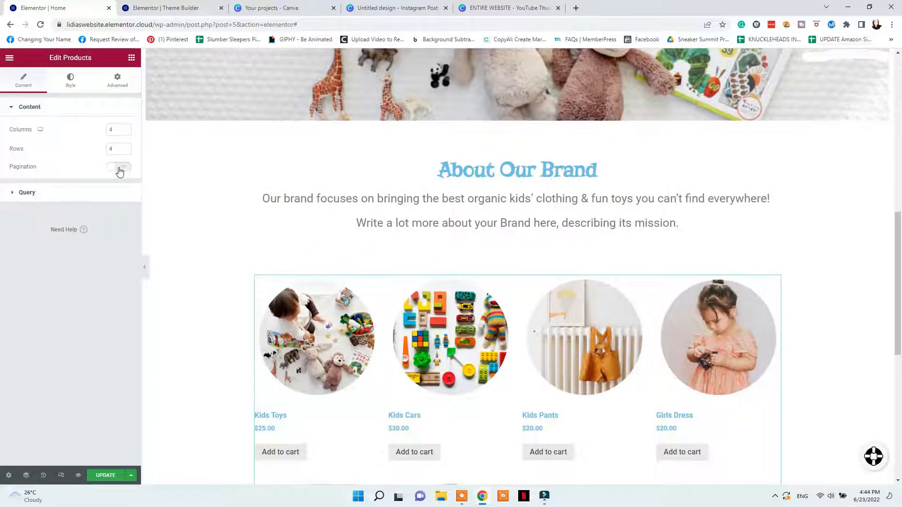
Step: Reduce the Products widget to 1 row
scroll(188, 210, "down", 5)
left_click(125, 150)
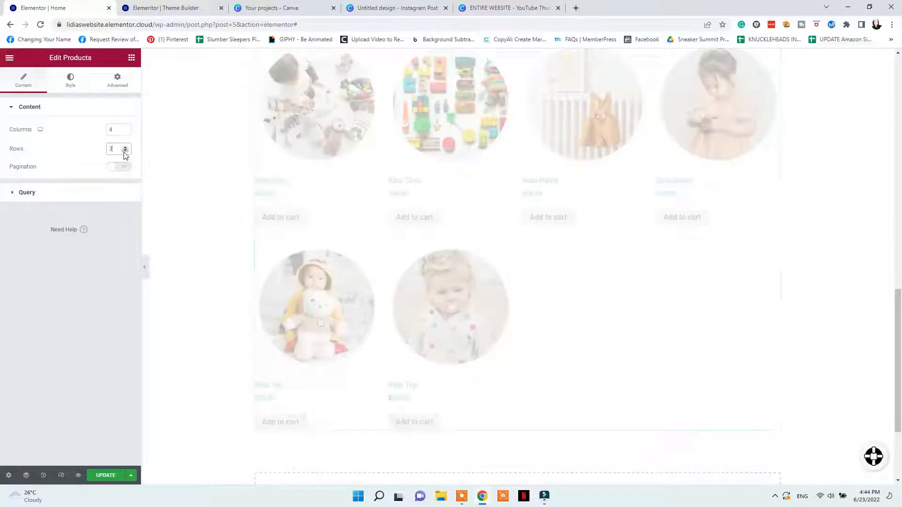
left_click(125, 151)
left_click(125, 151)
scroll(418, 335, "up", 3)
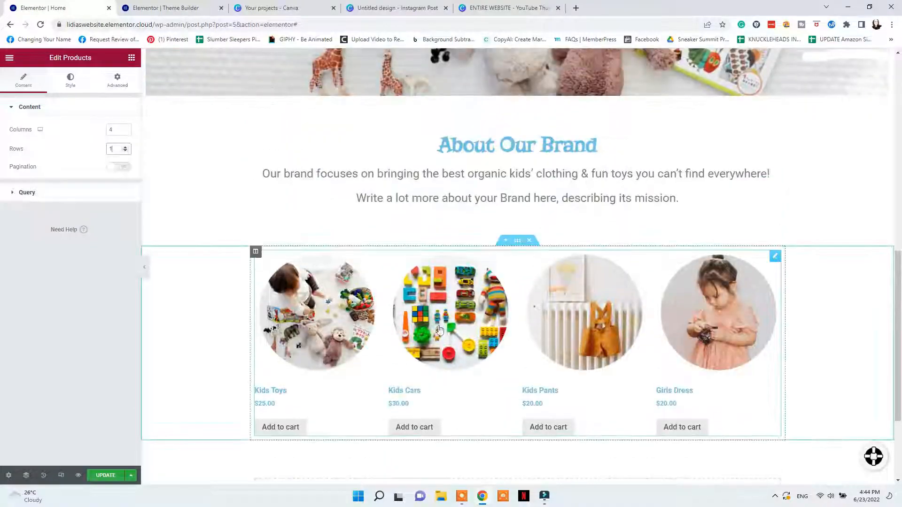
scroll(857, 366, "up", 1)
scroll(857, 366, "down", 4)
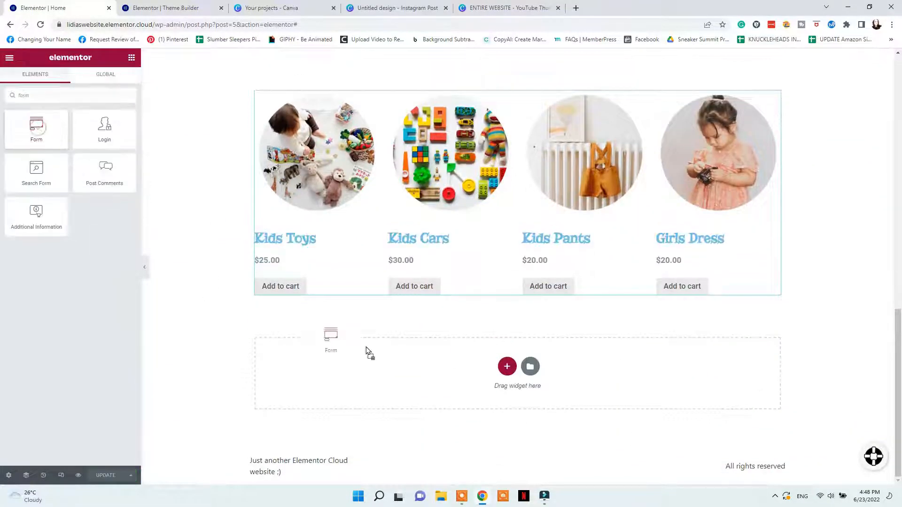
Step: Add a Form widget in a new section below the products and open its button settings
left_click_drag(369, 353, 407, 359)
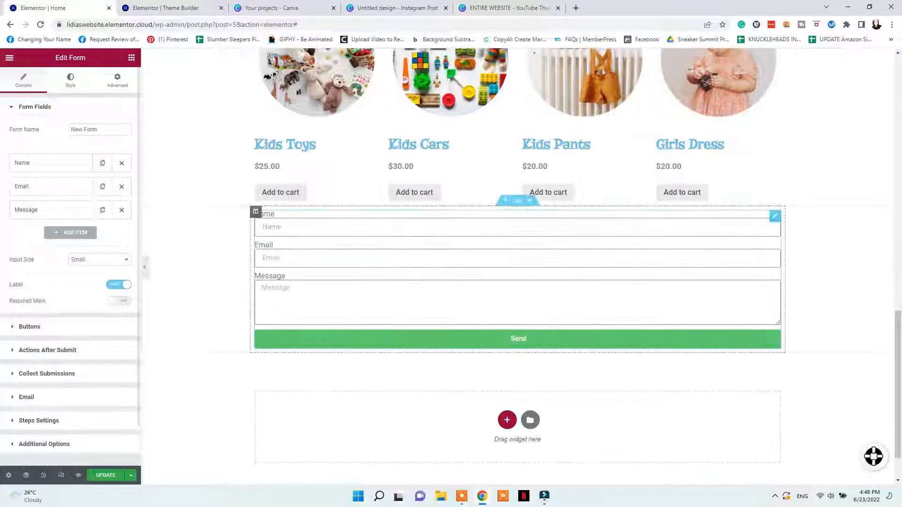
left_click(60, 283)
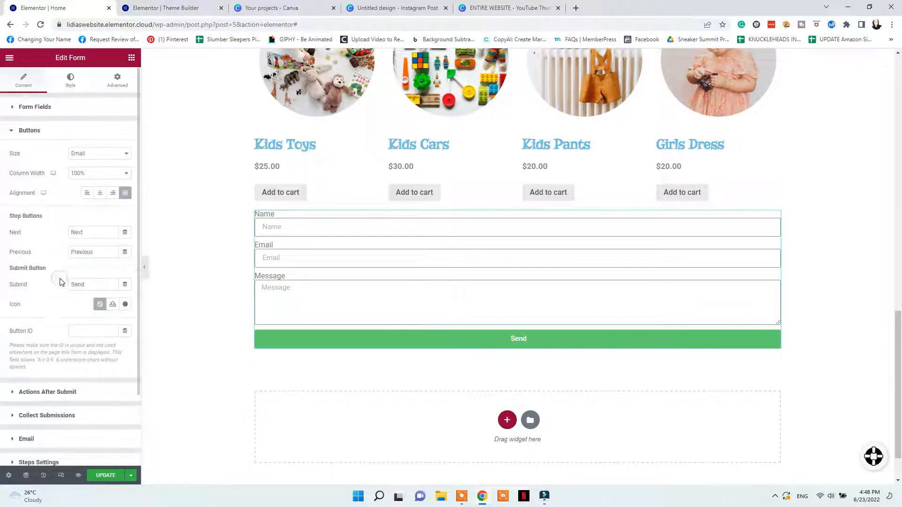
scroll(60, 282, "down", 1)
scroll(71, 113, "up", 1)
Step: Change the background color of the form's submit button to grey
left_click(71, 80)
scroll(61, 164, "down", 1)
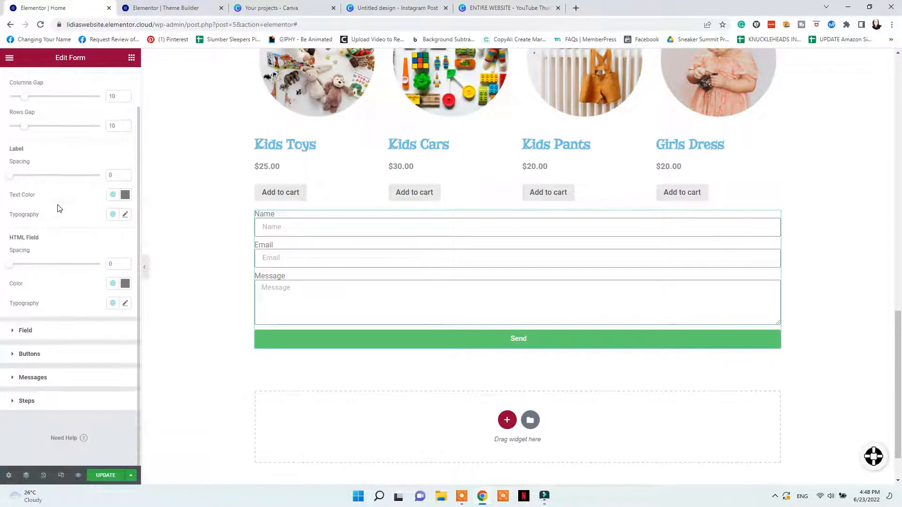
left_click(29, 355)
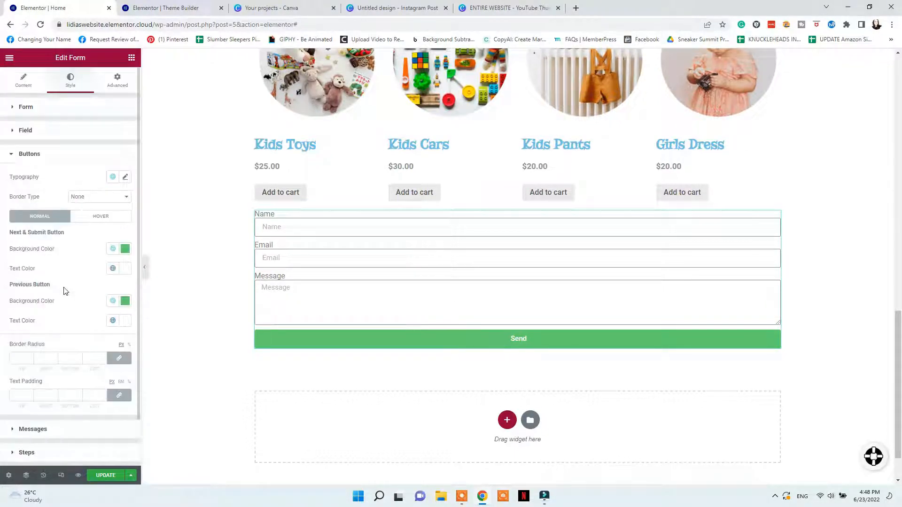
left_click(125, 249)
left_click(28, 312)
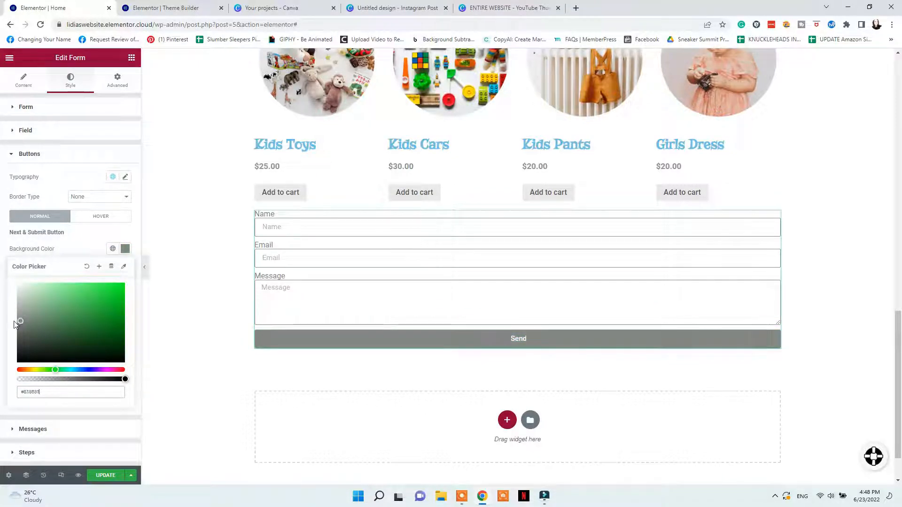
left_click(56, 193)
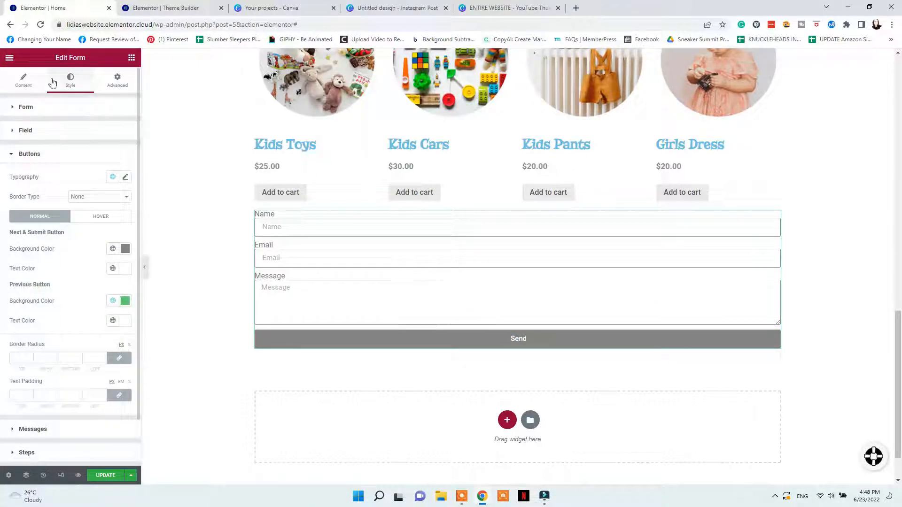
Step: Place a Heading widget above the form with the title "Contact Us"
left_click(10, 57)
left_click(10, 57)
left_click_drag(105, 176, 283, 215)
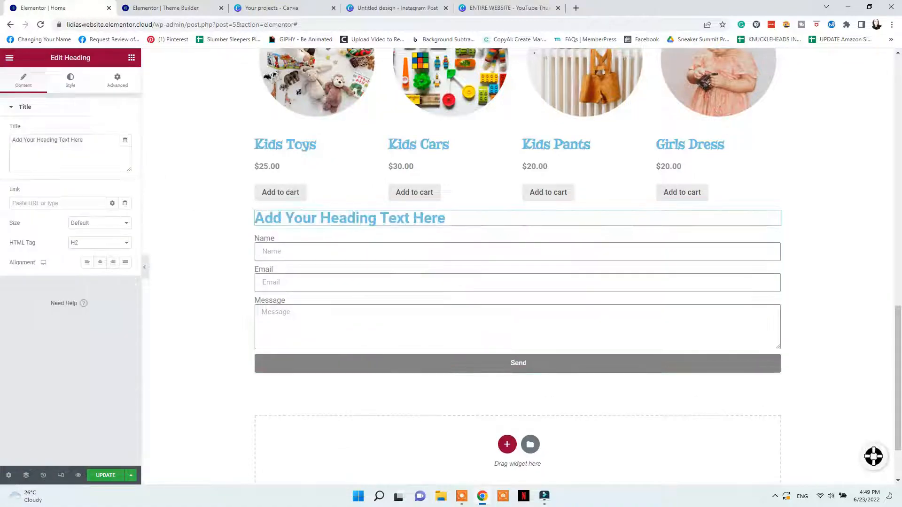
Step: Set the "Contact Us" heading's typography to the Risque font at size 40 px
left_click(71, 80)
left_click(125, 149)
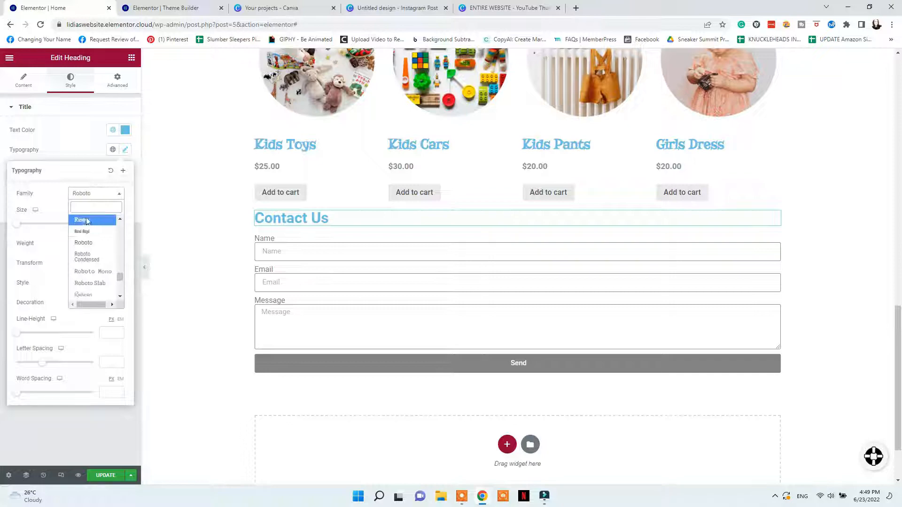
left_click_drag(18, 223, 35, 217)
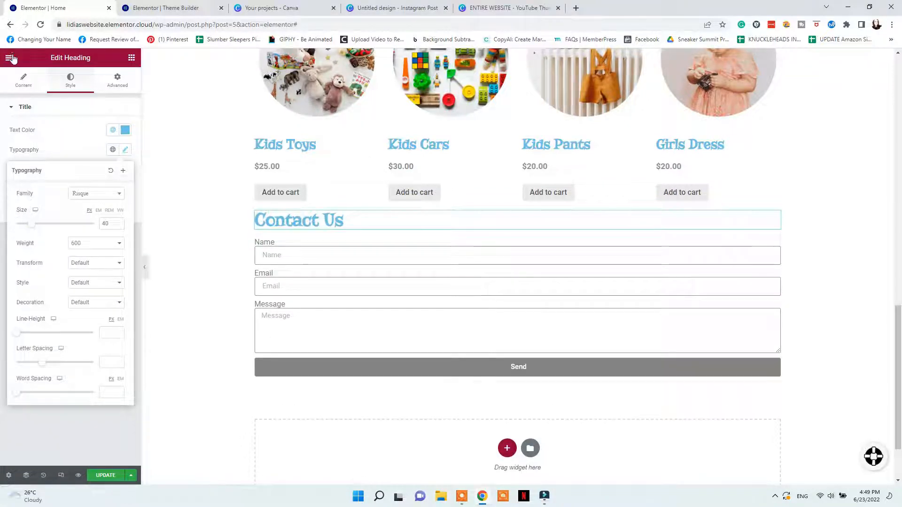
Step: Insert one Spacer above the "Contact Us" heading and another below the form, and update the page
left_click(10, 57)
left_click(10, 57)
left_click_drag(104, 300, 372, 224)
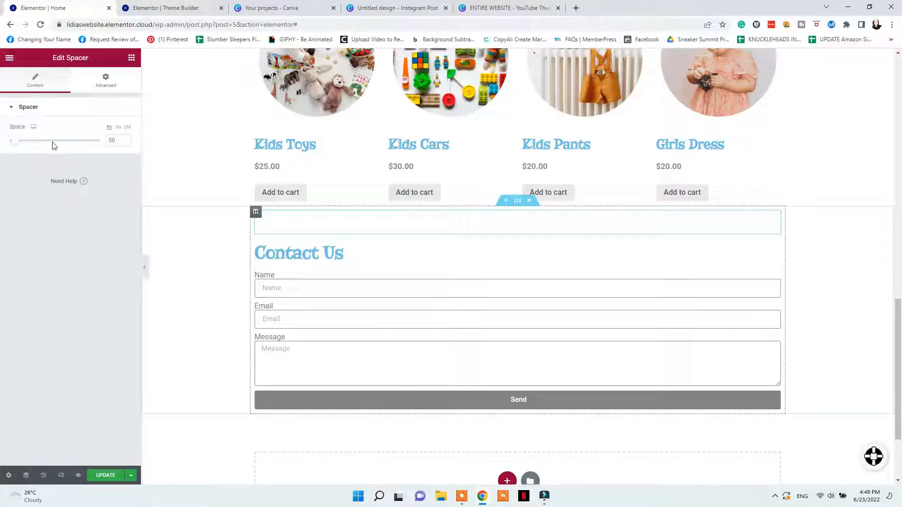
left_click(10, 59)
left_click_drag(103, 284, 342, 414)
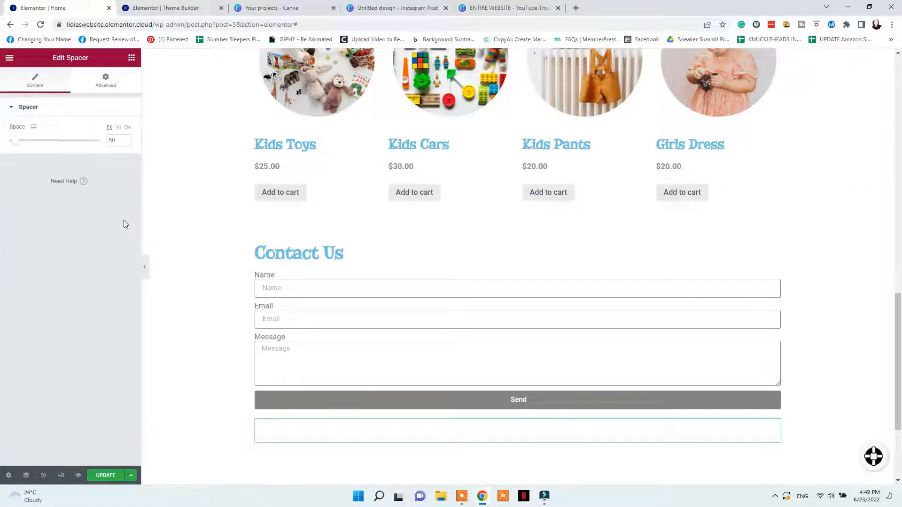
left_click(107, 476)
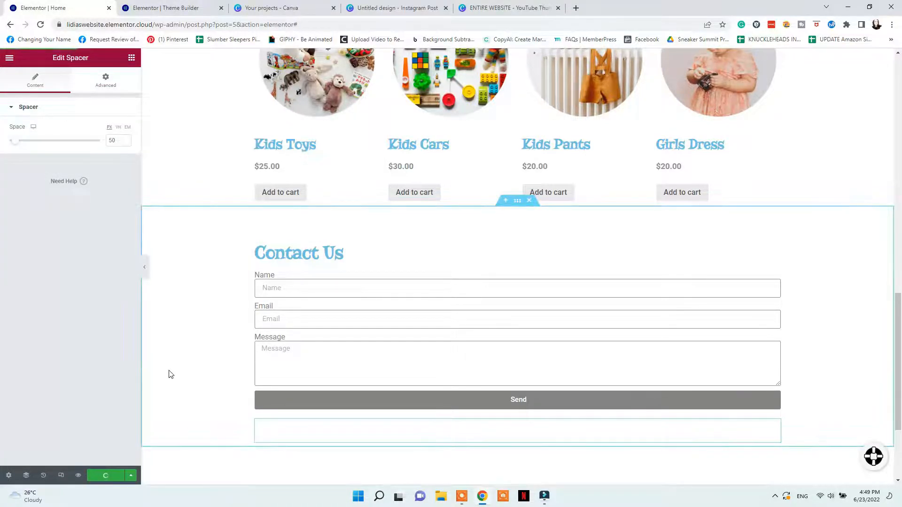